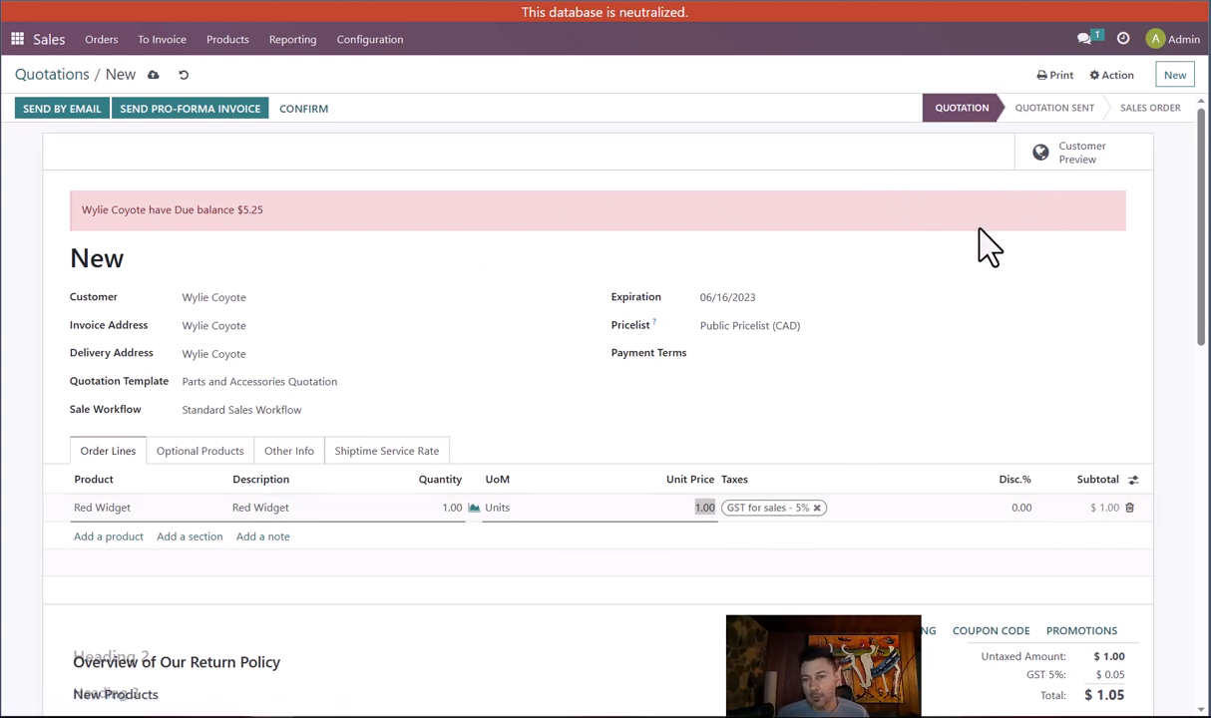
# Confirm the Red Widget quotation as a sales order and review its linked draft invoice and delivery order
pyautogui.click(287, 110)
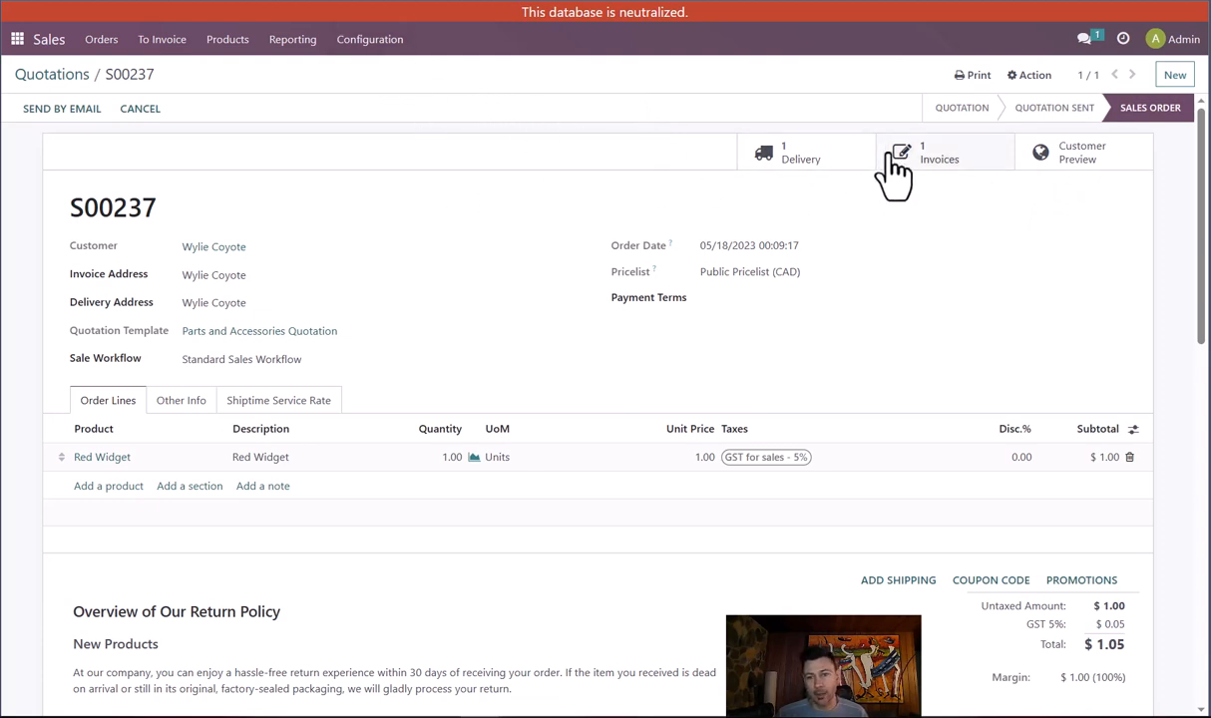
pyautogui.click(947, 163)
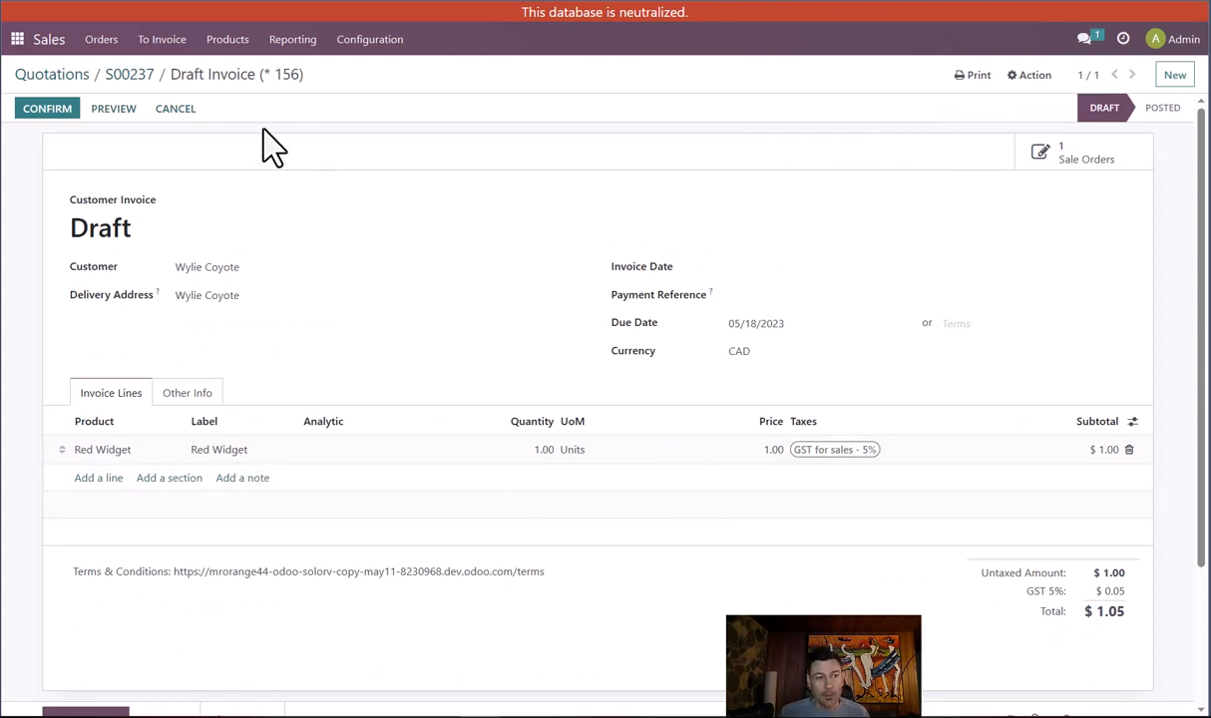
pyautogui.click(135, 78)
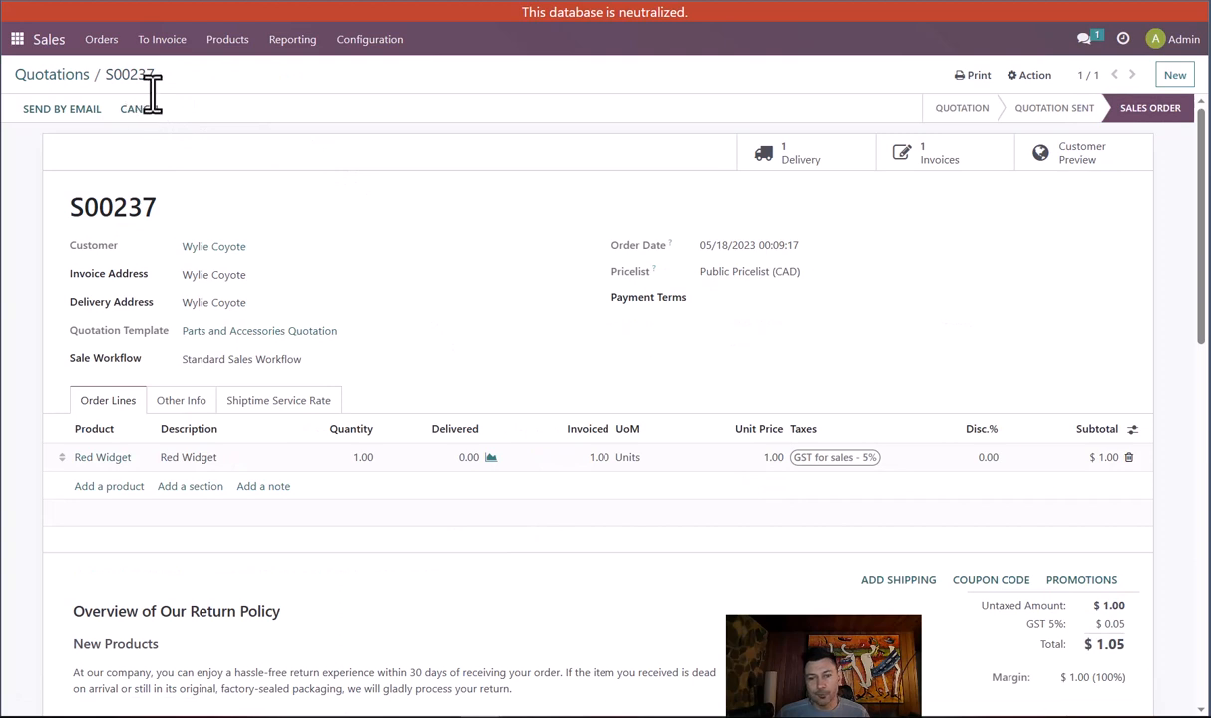
pyautogui.click(815, 160)
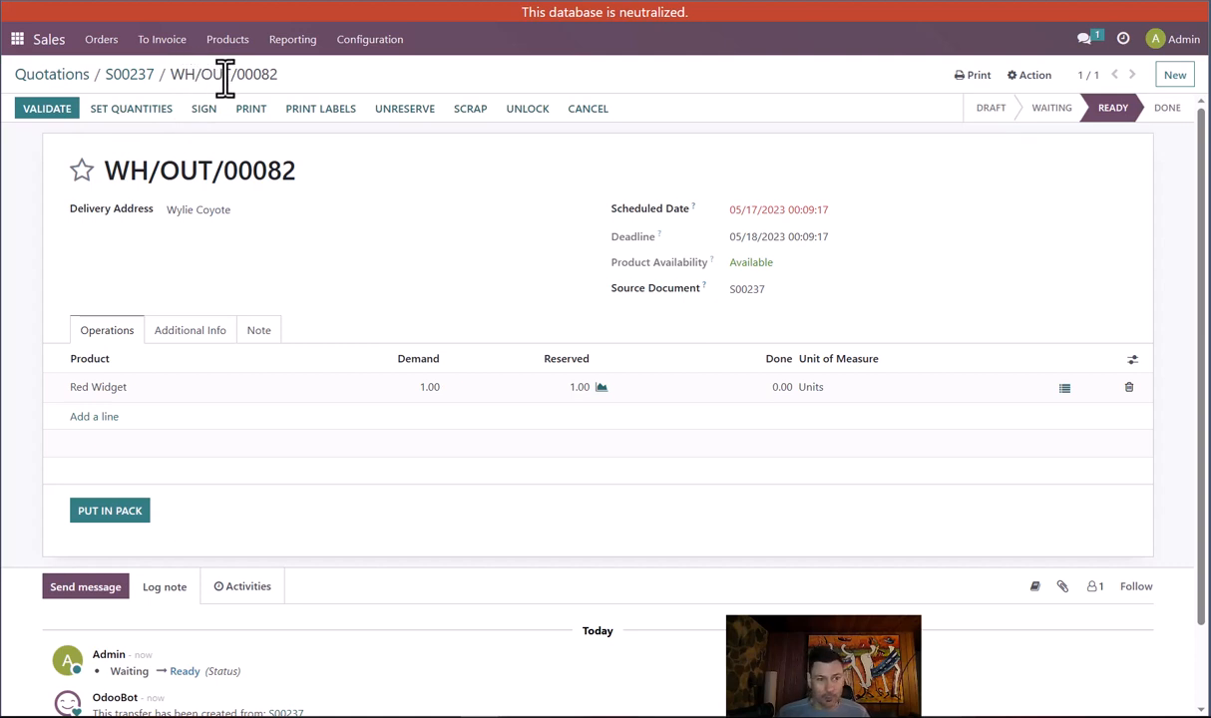
pyautogui.click(119, 76)
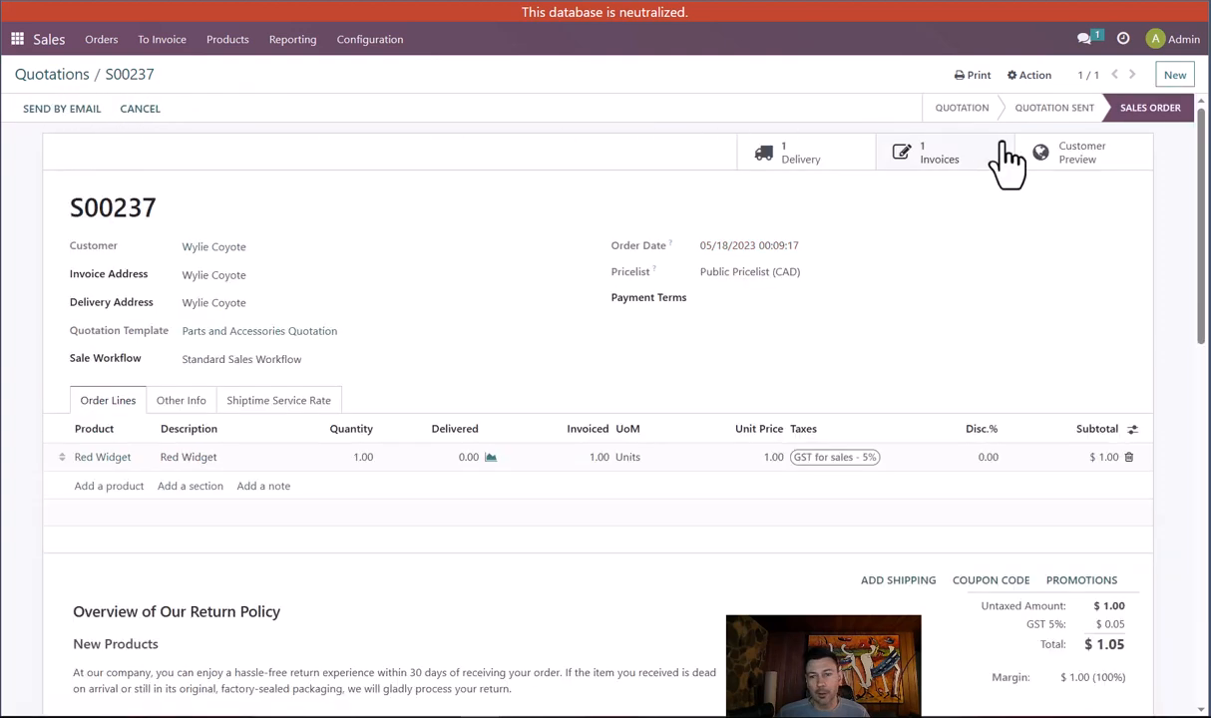
# Confirm the order's draft invoice and register a $1.05 CAD payment using the Bank journal and Manual method
pyautogui.click(947, 156)
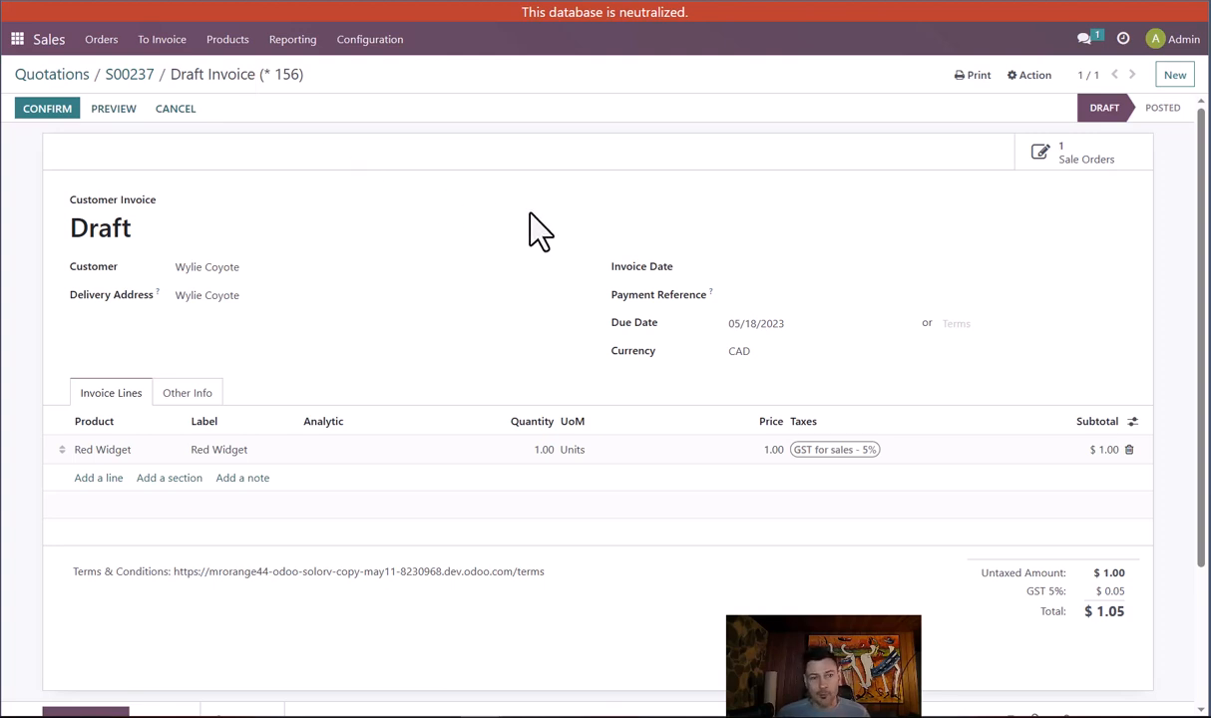
pyautogui.click(47, 108)
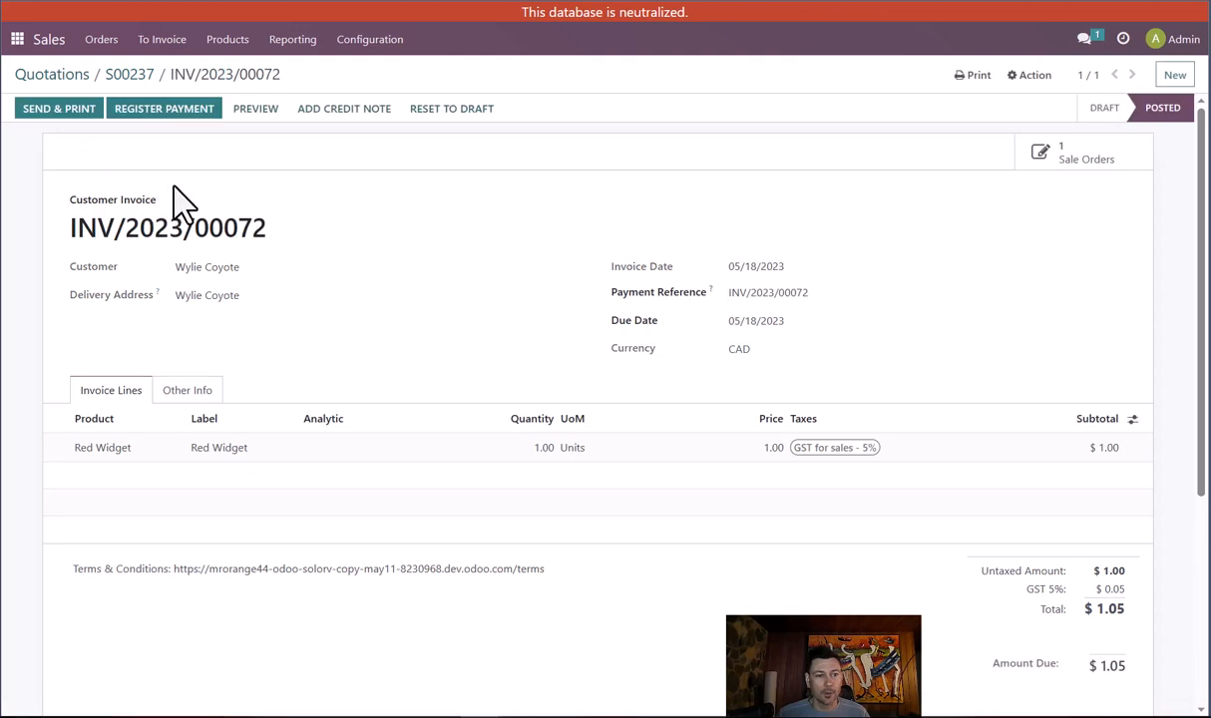
pyautogui.click(176, 116)
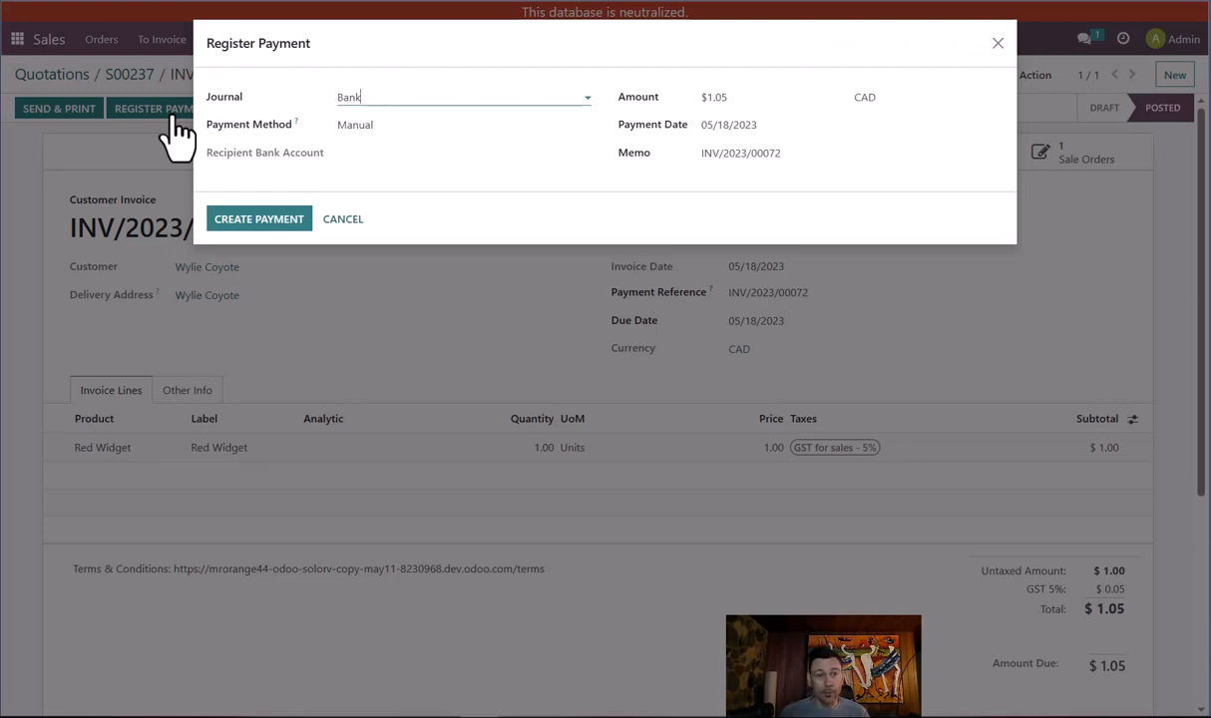
pyautogui.click(299, 223)
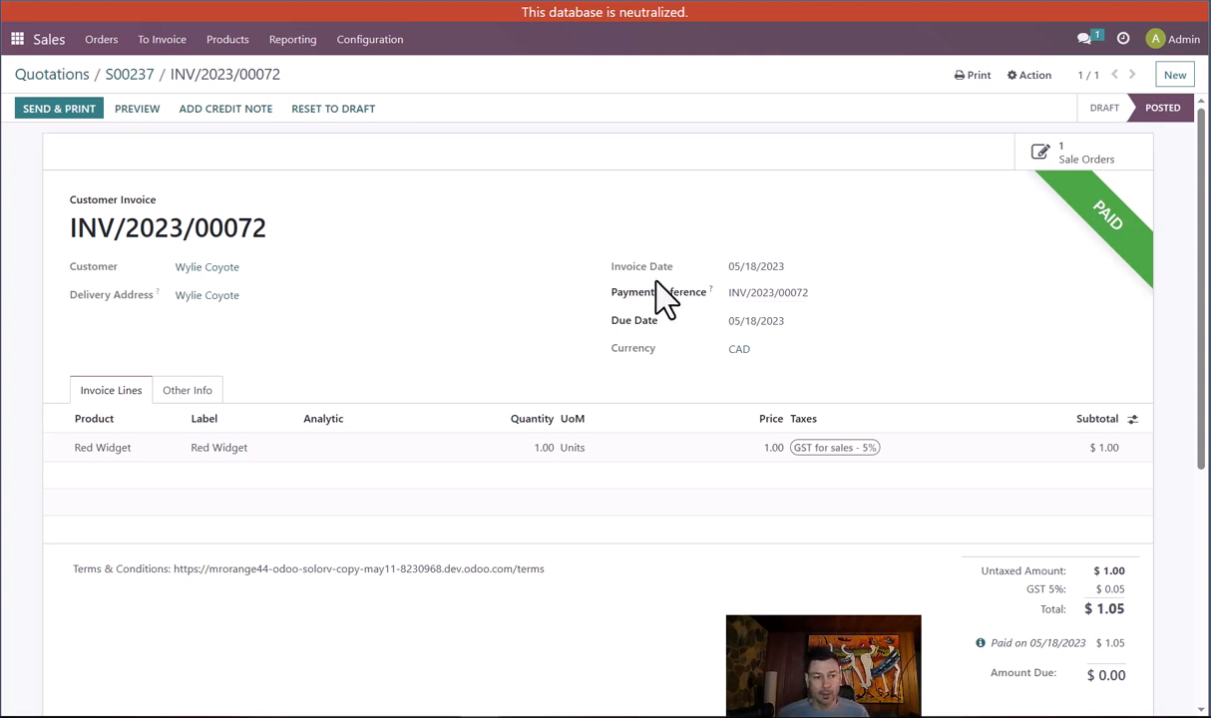
# Reopen the Red Widget sales order from the quotations list and validate its delivery, processing all quantities immediately
pyautogui.click(72, 76)
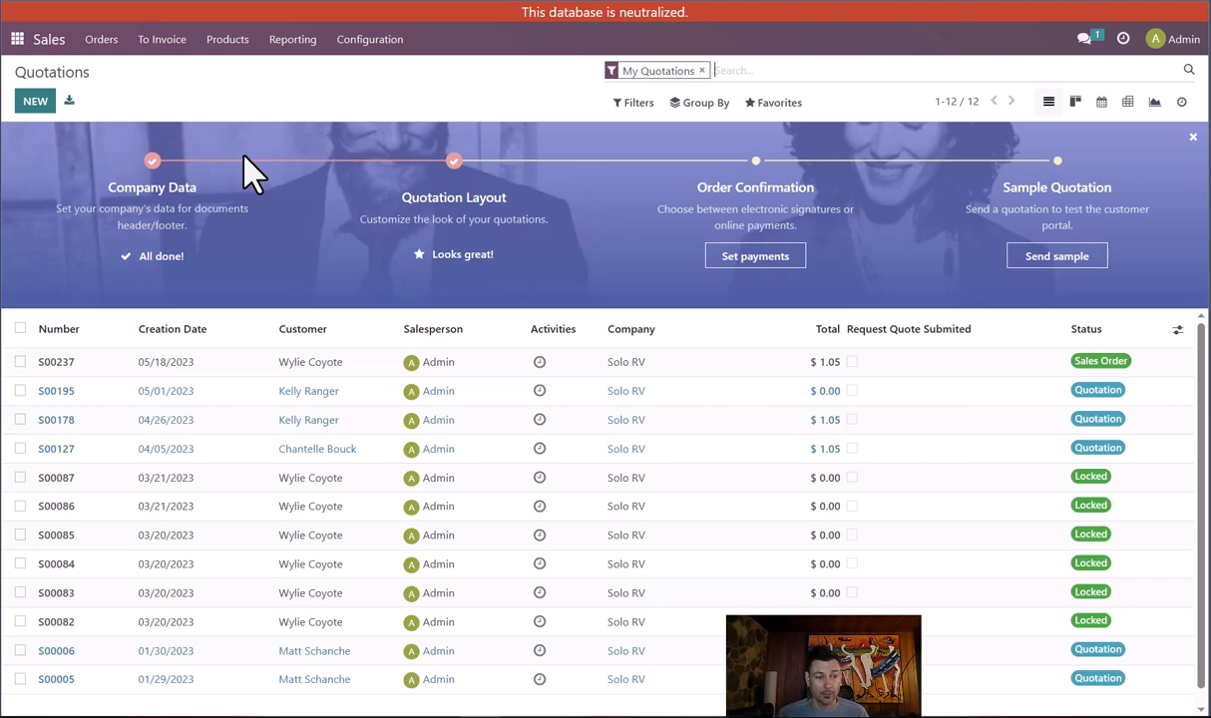
pyautogui.click(70, 365)
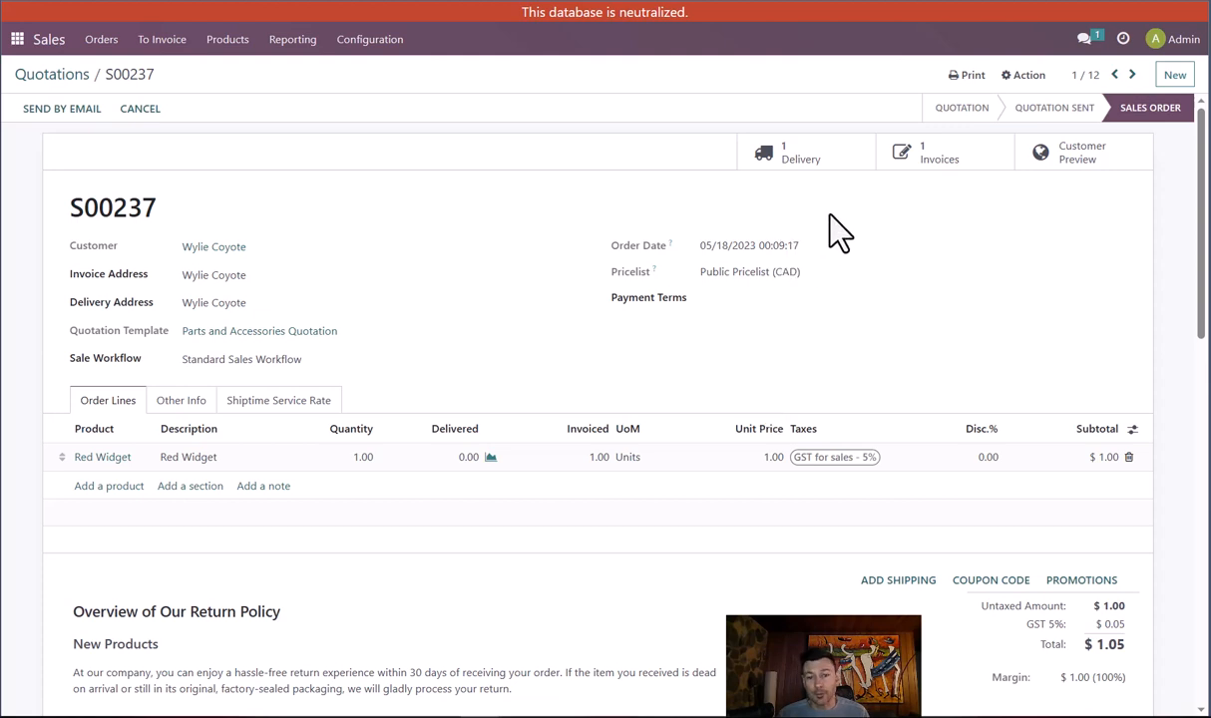
pyautogui.click(820, 158)
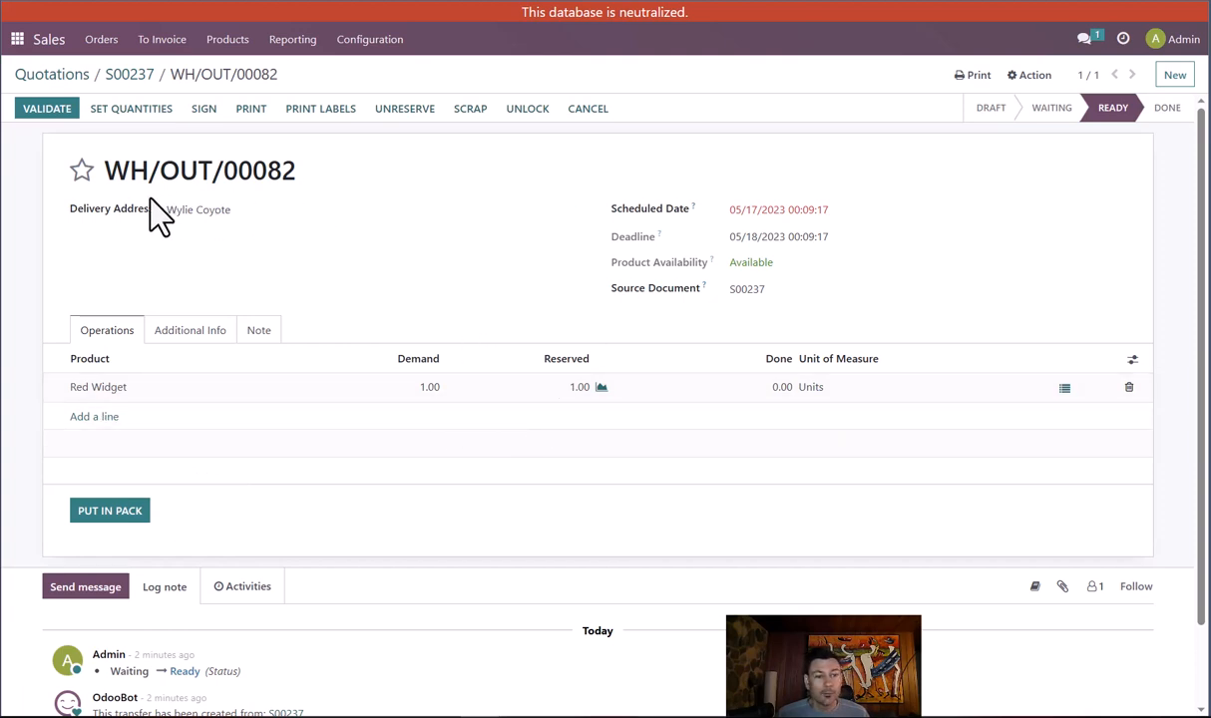
pyautogui.click(46, 112)
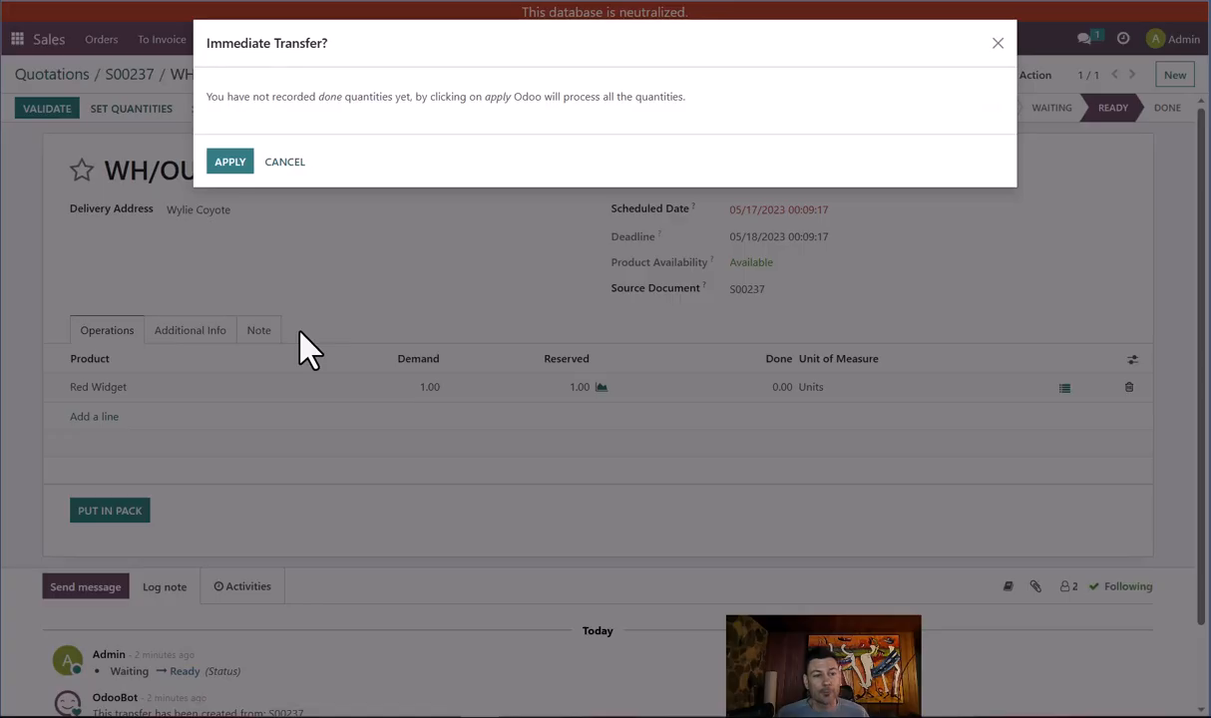
pyautogui.click(236, 170)
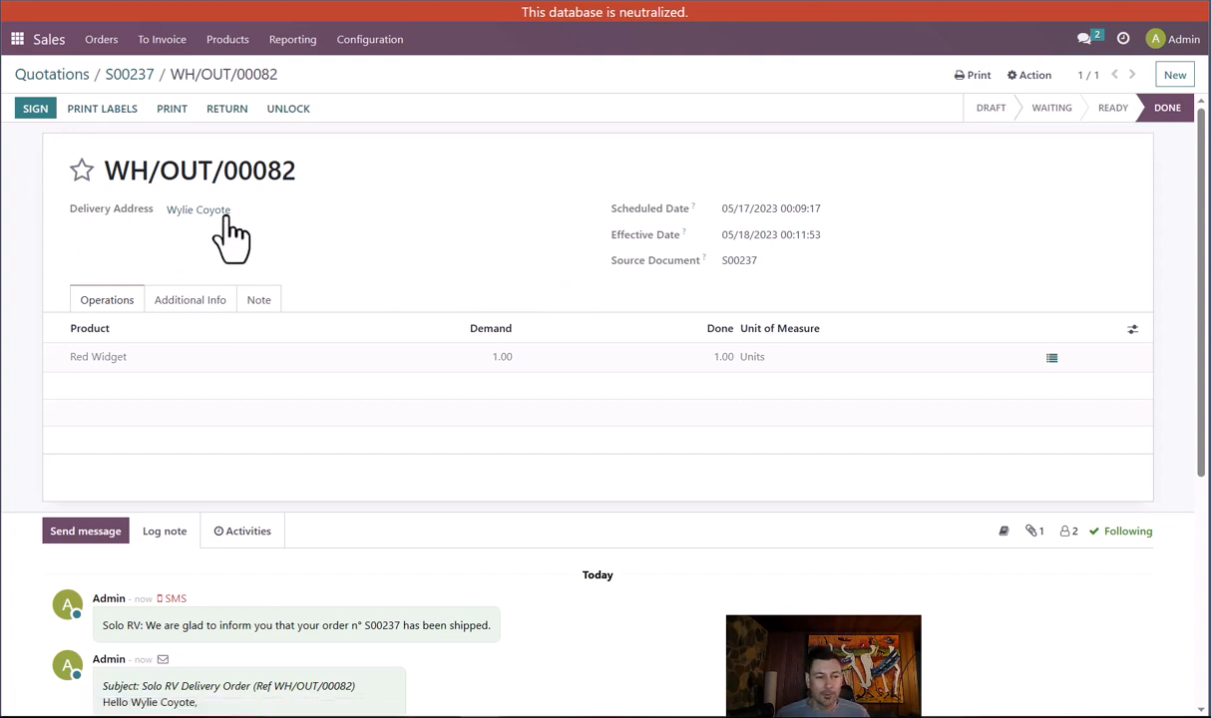
# Create a return for 1.00 unit of Red Widget from the sales order's completed delivery
pyautogui.click(127, 78)
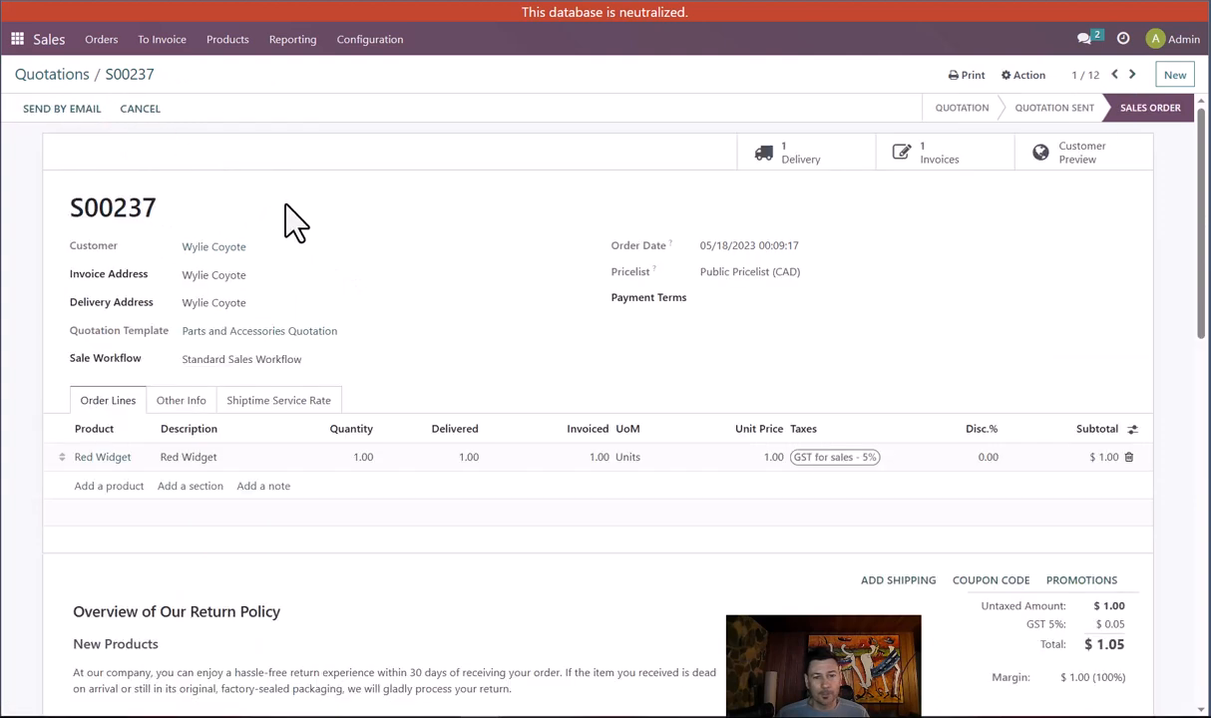
pyautogui.click(823, 164)
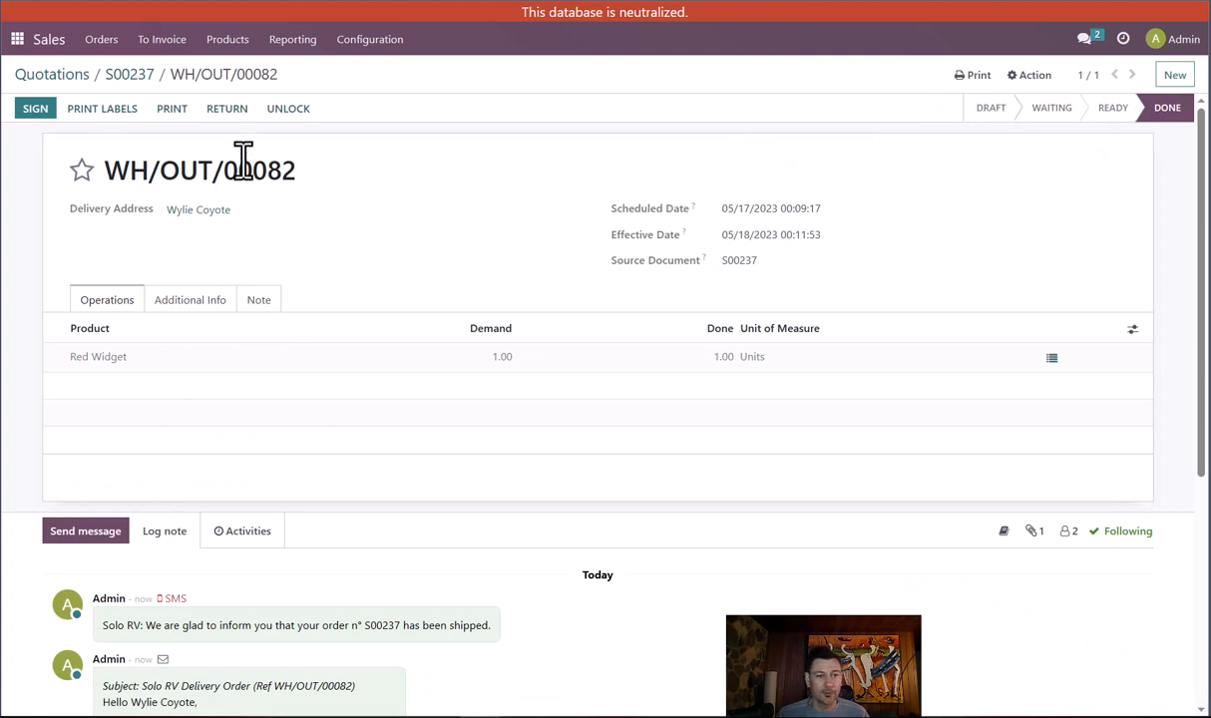
pyautogui.click(236, 112)
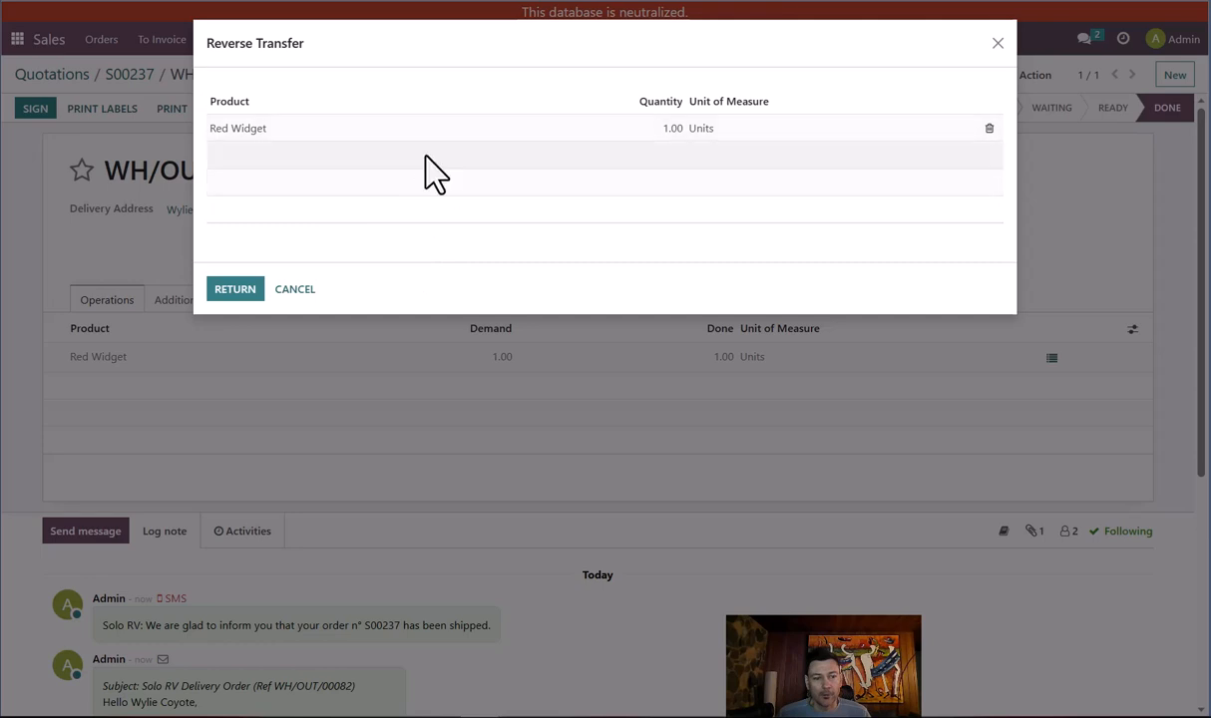
pyautogui.click(258, 297)
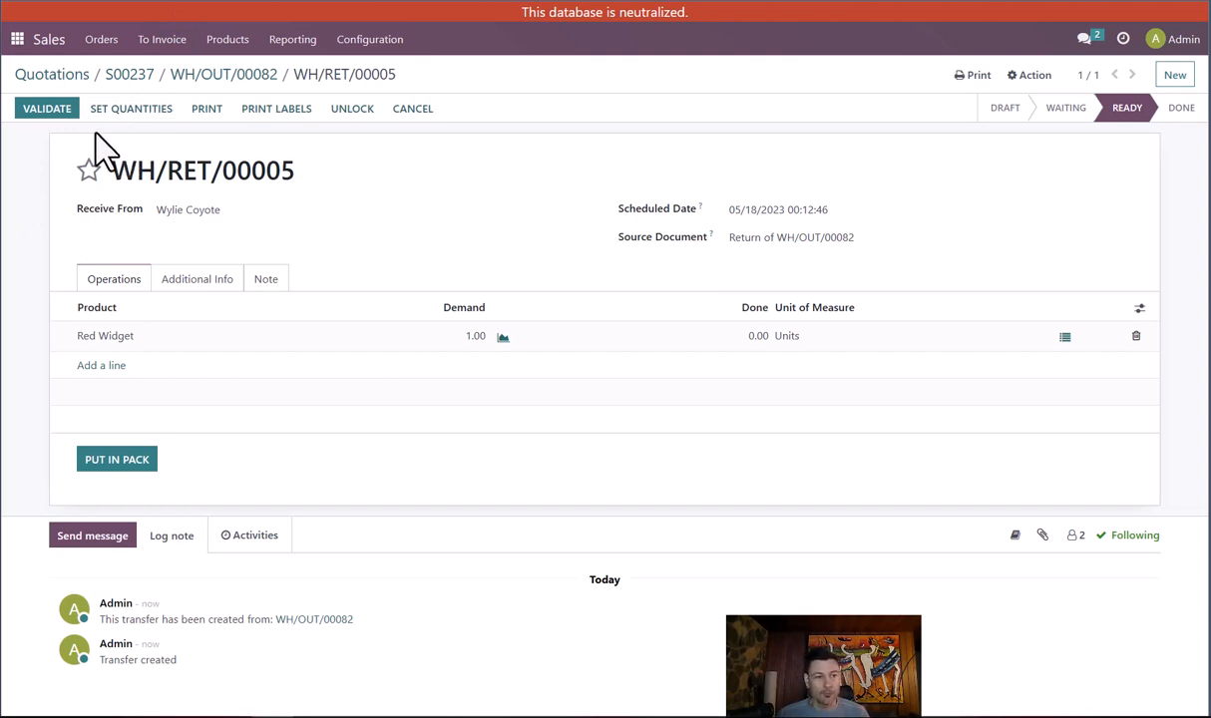
# Validate the Red Widget return transfer, processing all quantities immediately, and check its activity log
pyautogui.click(50, 111)
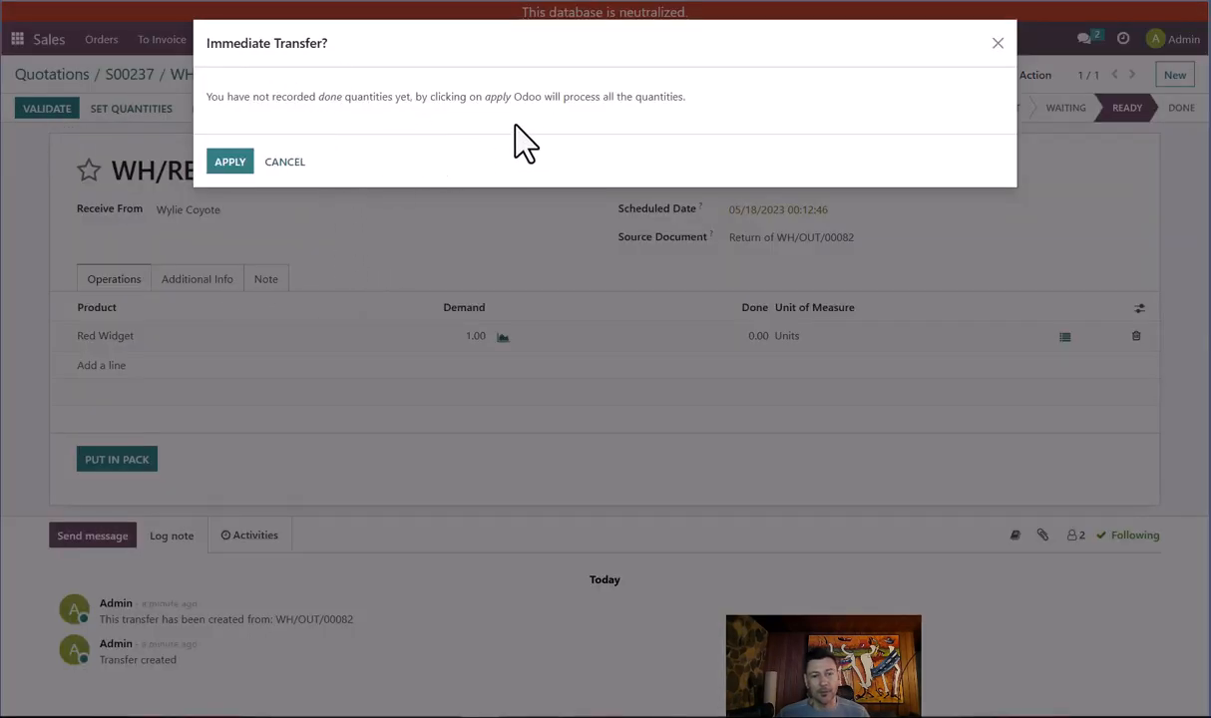
pyautogui.moveTo(608, 99); pyautogui.dragTo(688, 107)
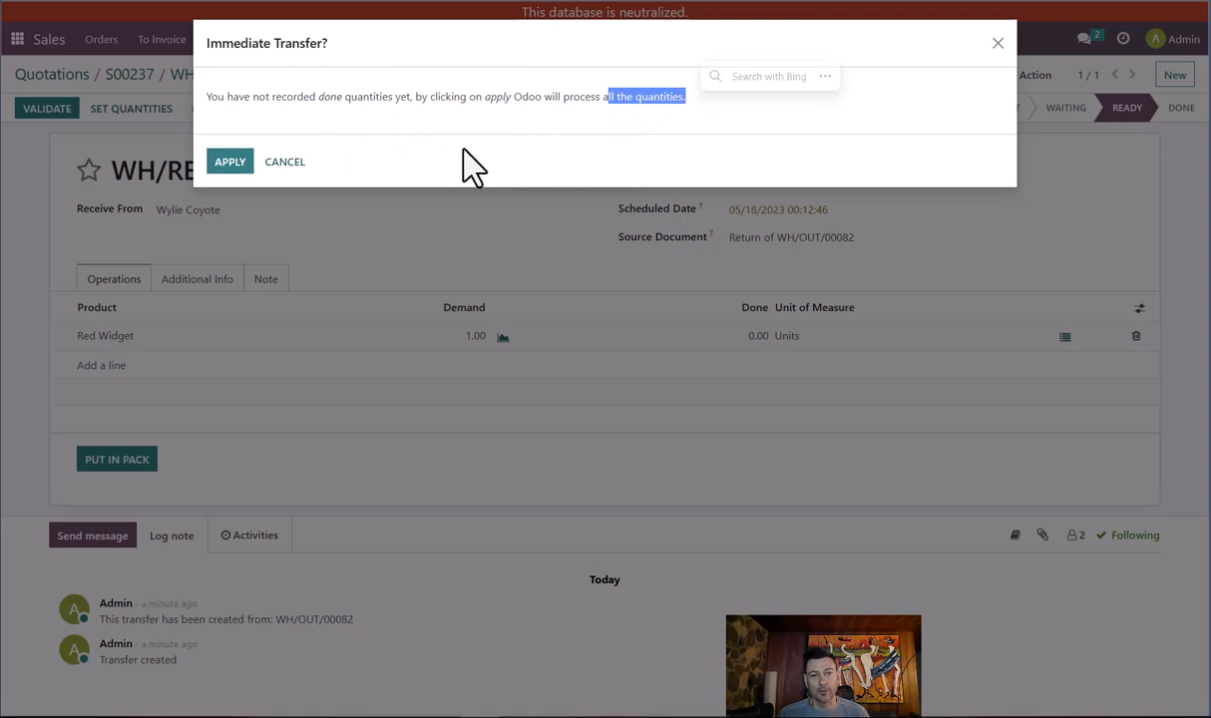
pyautogui.click(232, 164)
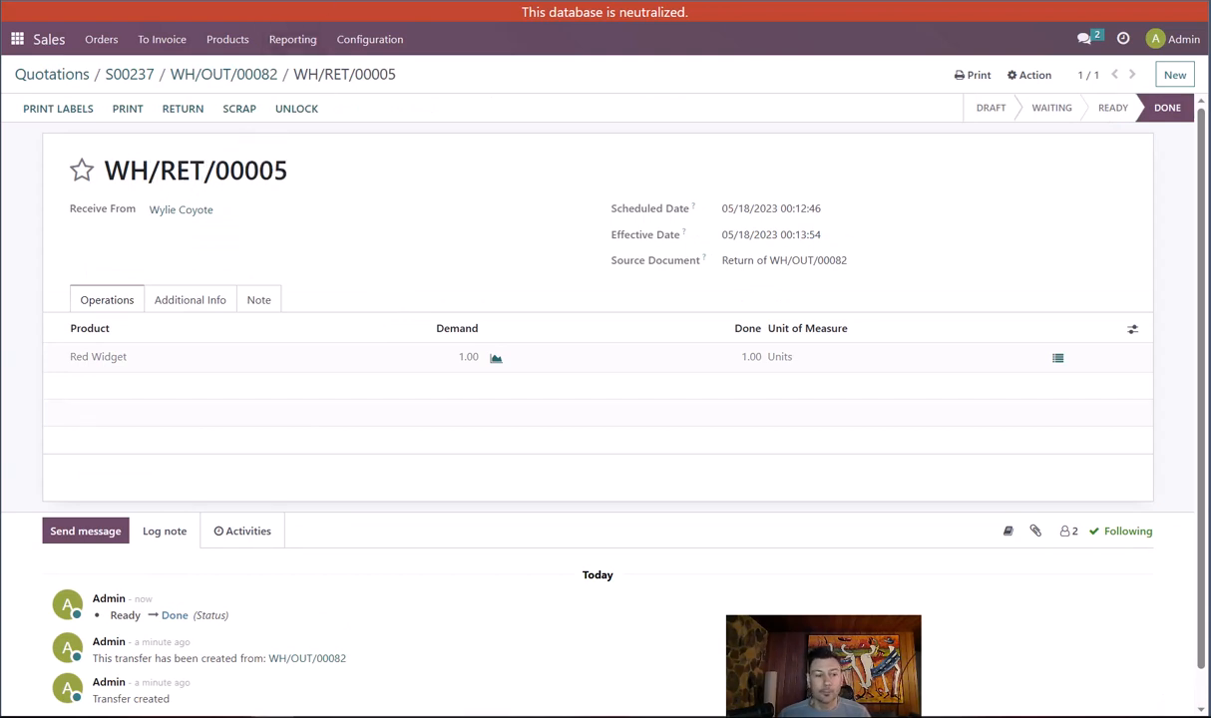
pyautogui.scroll(-1, 249, 649)
pyautogui.scroll(1, 239, 645)
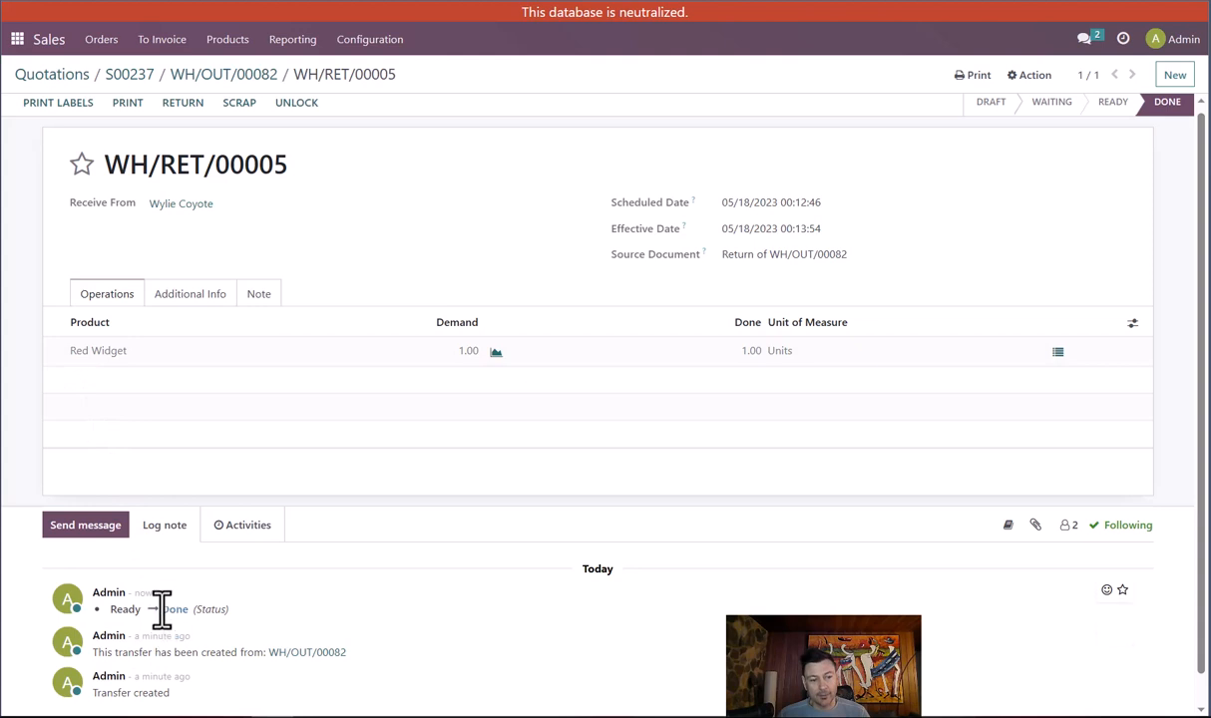
pyautogui.scroll(1, 552, 241)
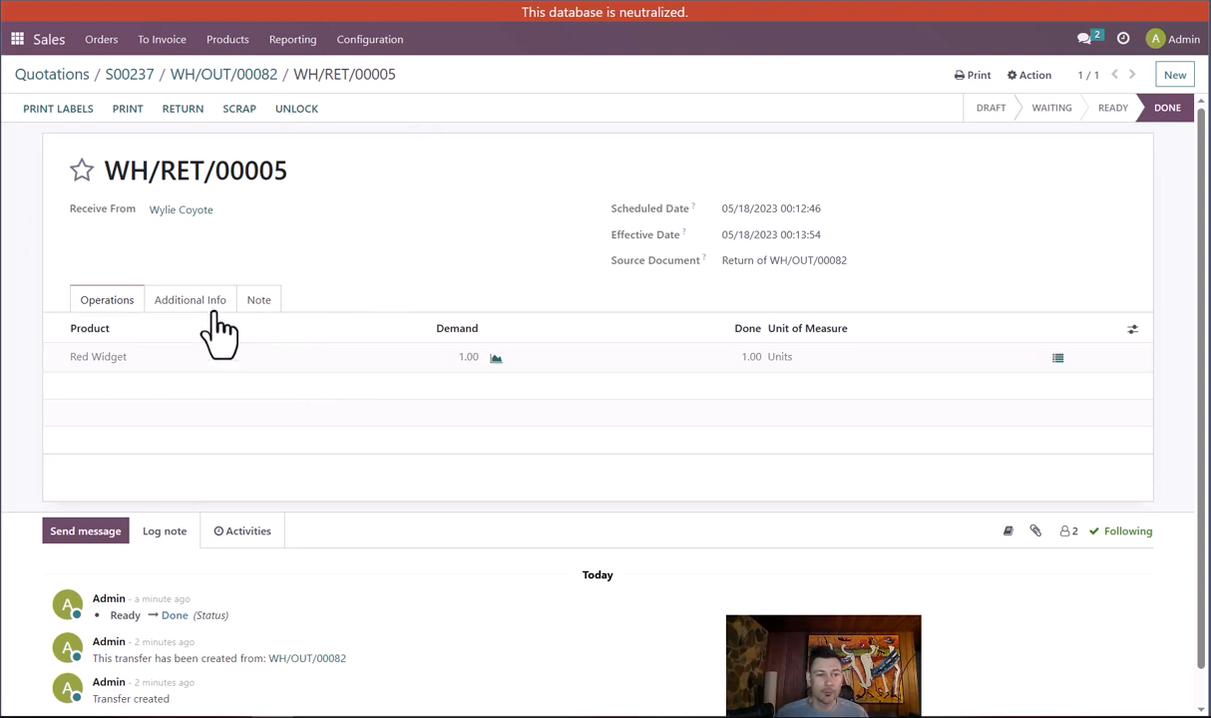
# Create a credit note from the sales order's paid invoice with the reason "Customer ordered too many" and confirm it
pyautogui.click(132, 78)
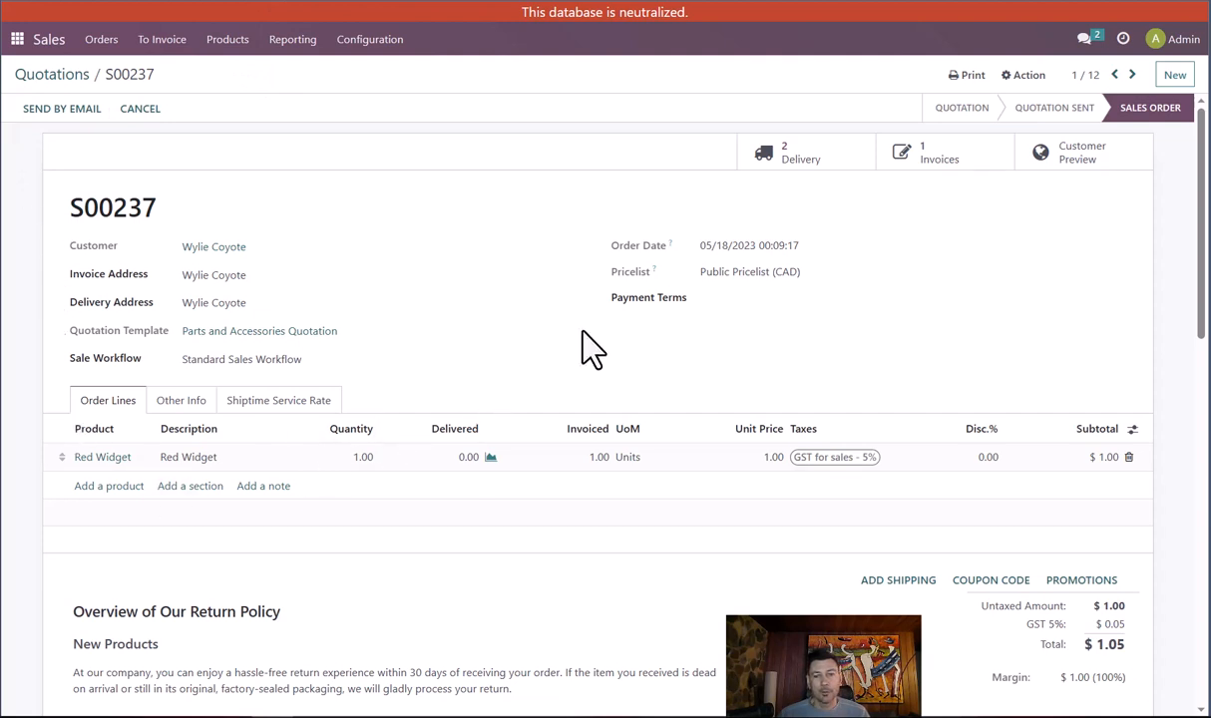
pyautogui.click(938, 165)
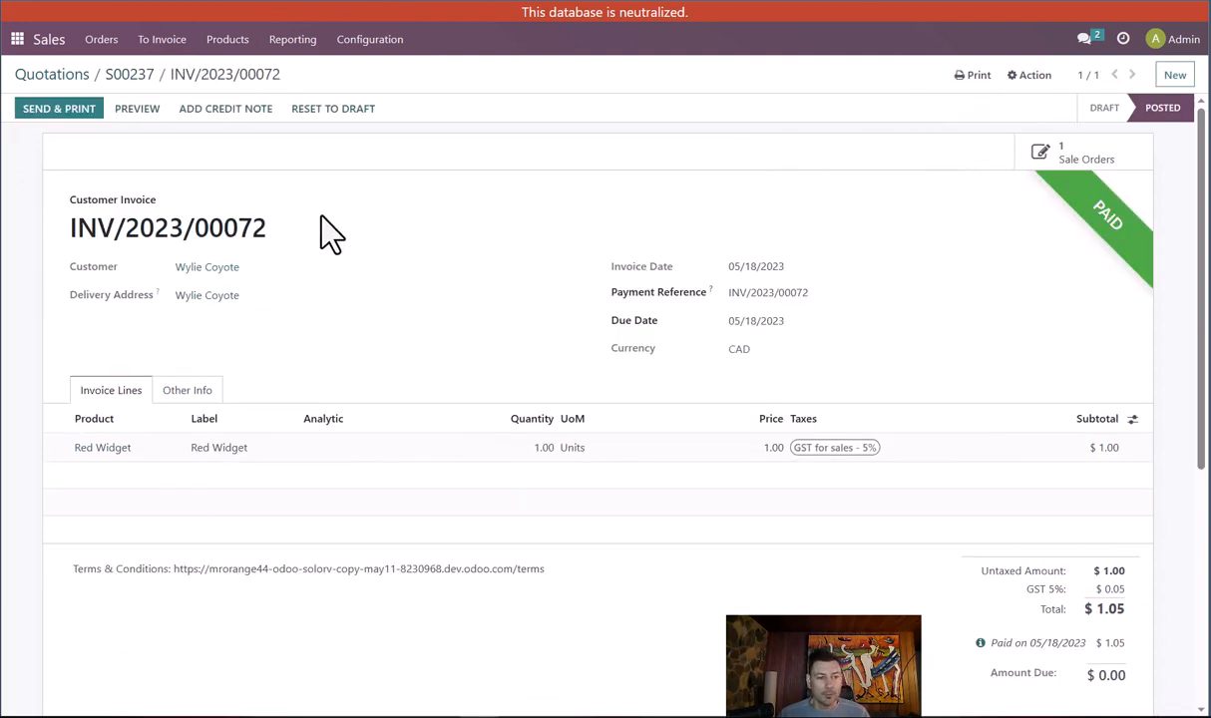
pyautogui.click(231, 112)
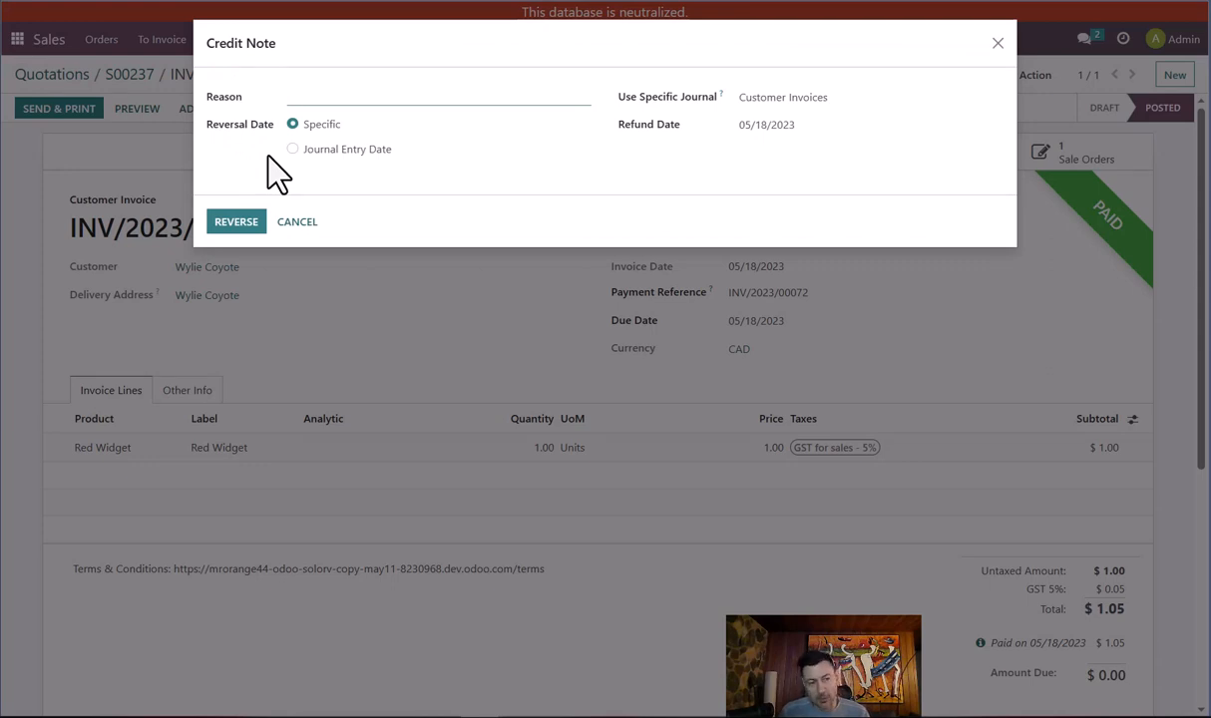
pyautogui.write('Customer ord')
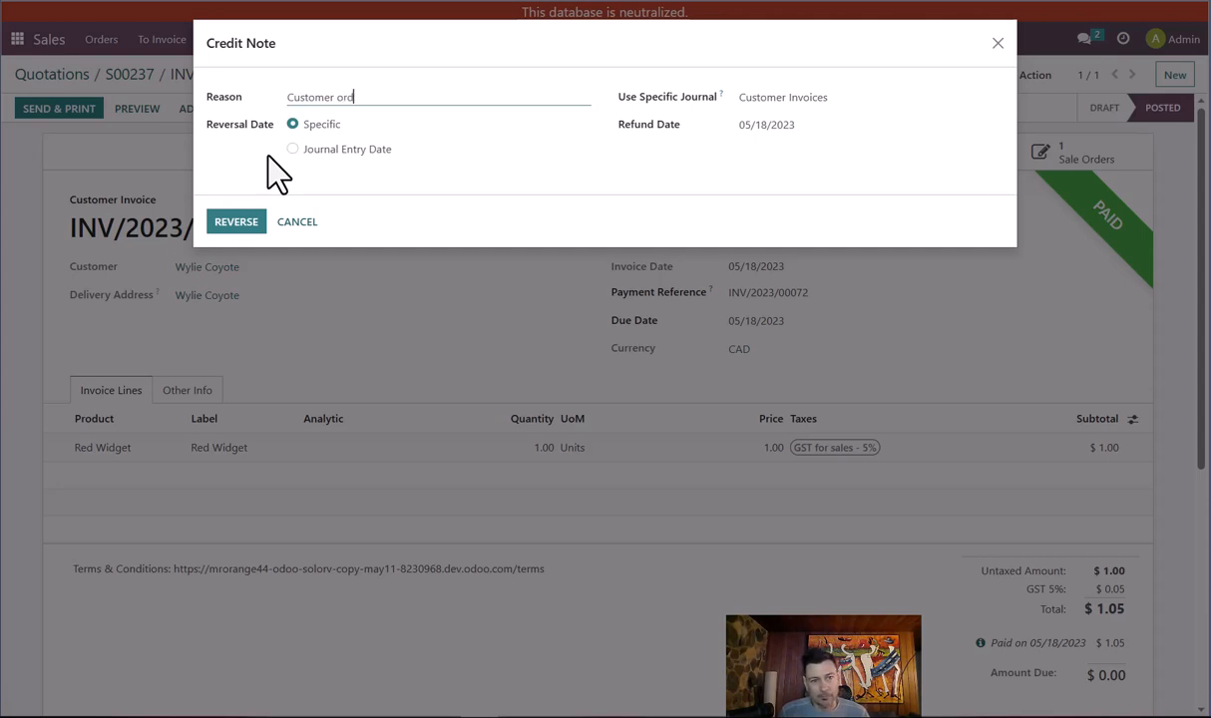
pyautogui.press('BackSpace')
pyautogui.write('rdered too many')
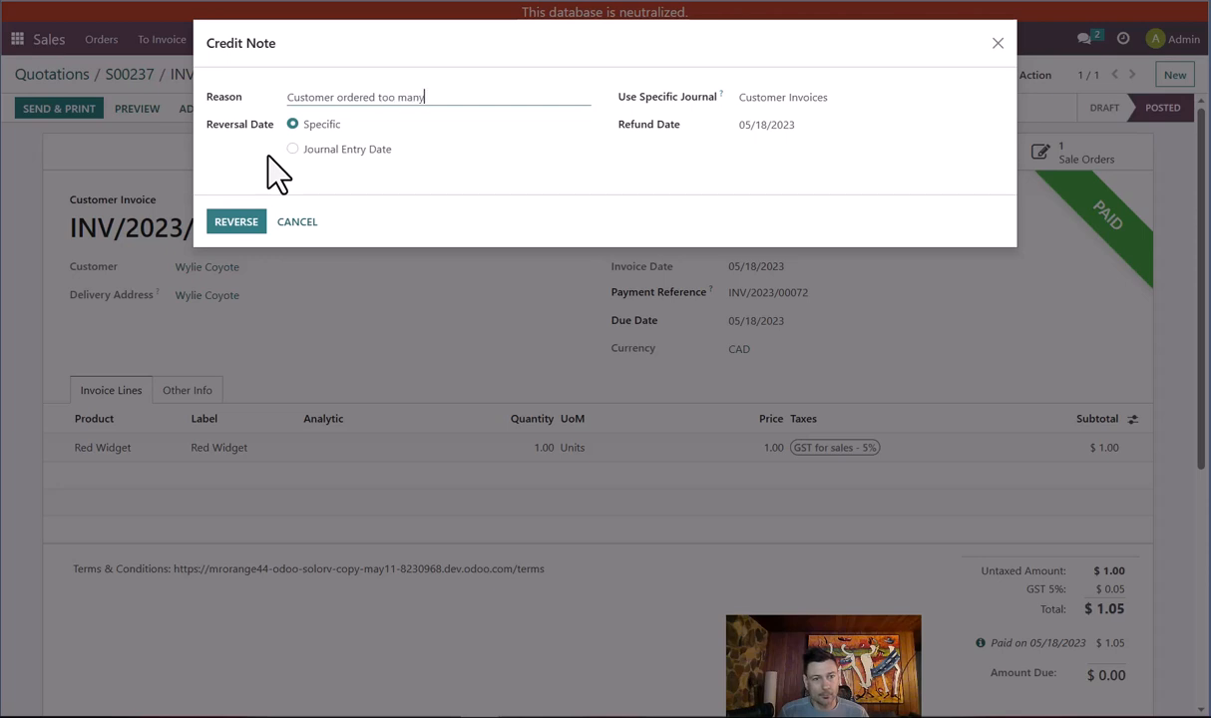
pyautogui.click(237, 223)
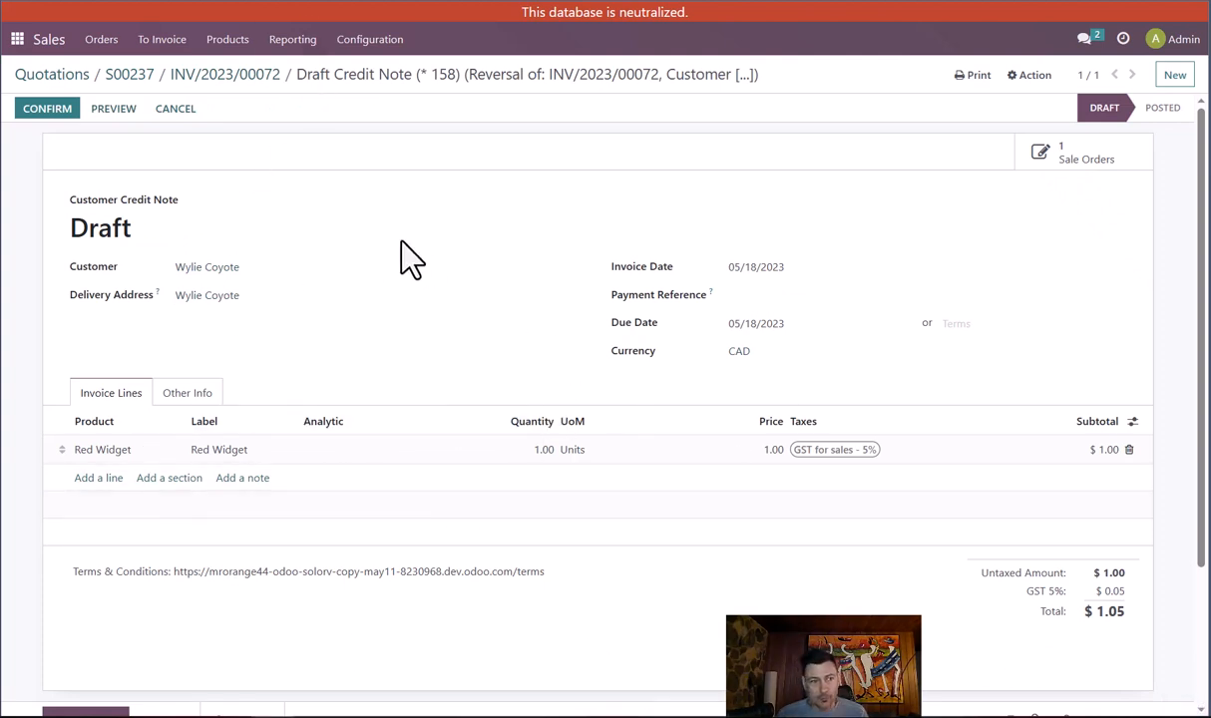
pyautogui.click(50, 109)
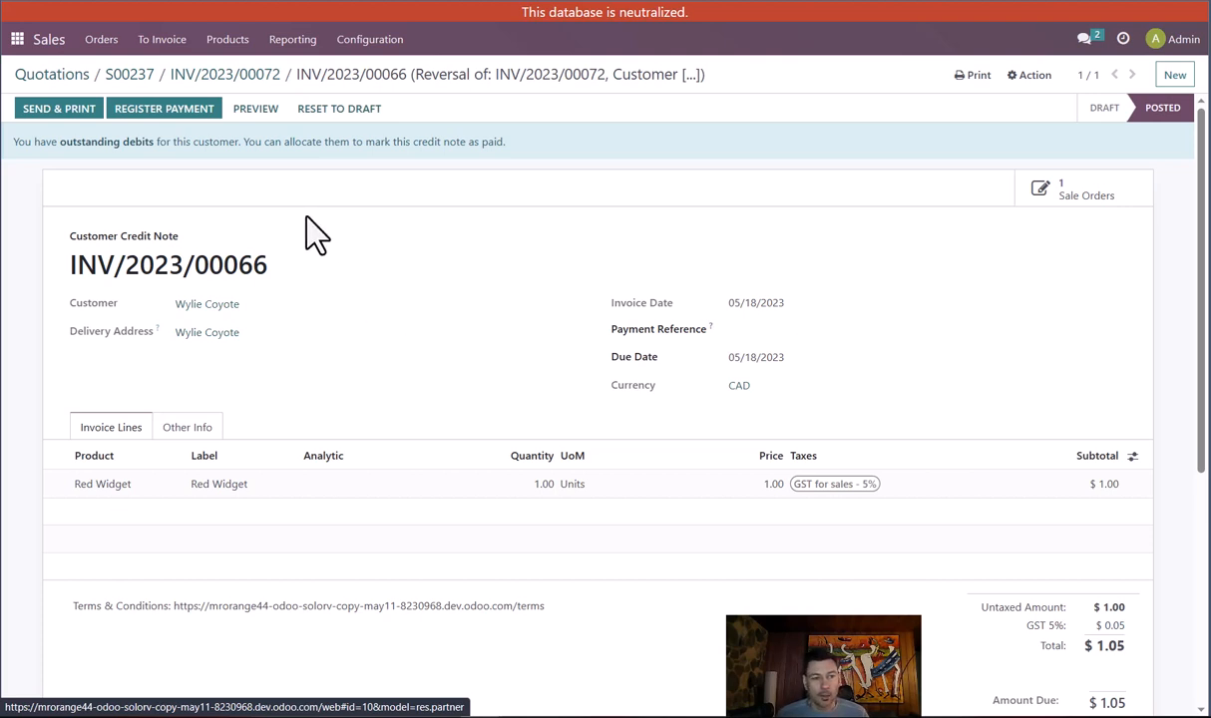
pyautogui.click(180, 113)
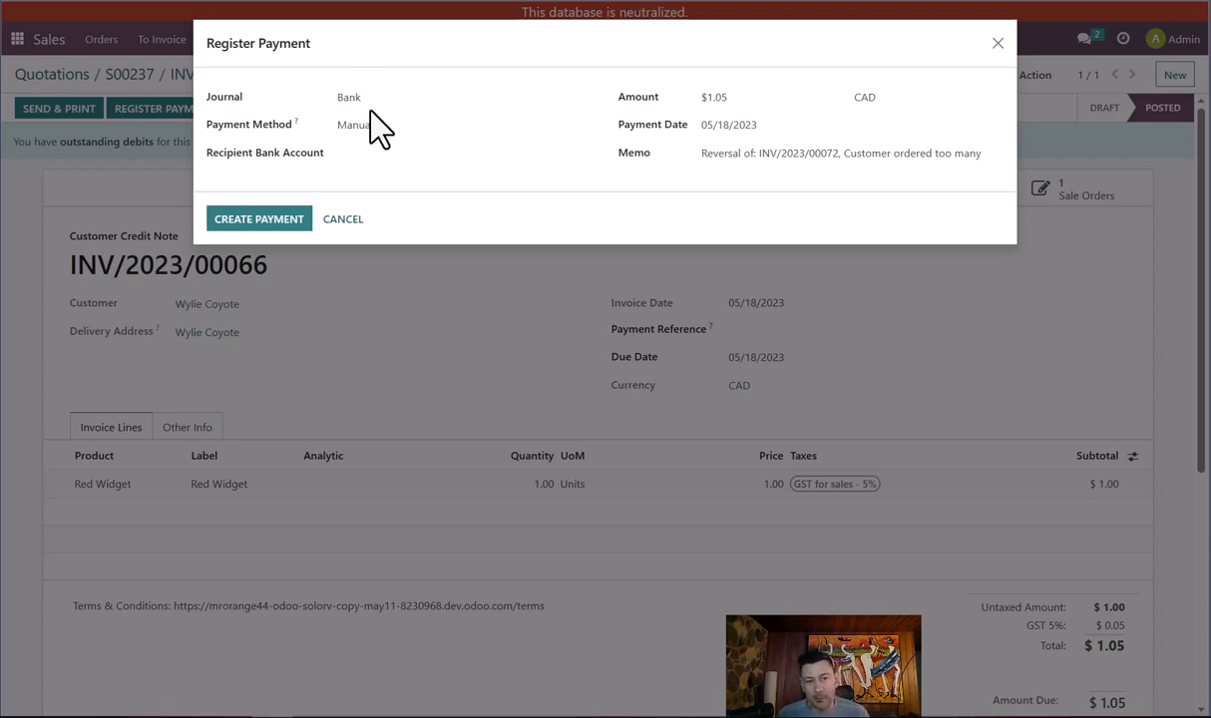
pyautogui.click(347, 220)
pyautogui.click(1028, 75)
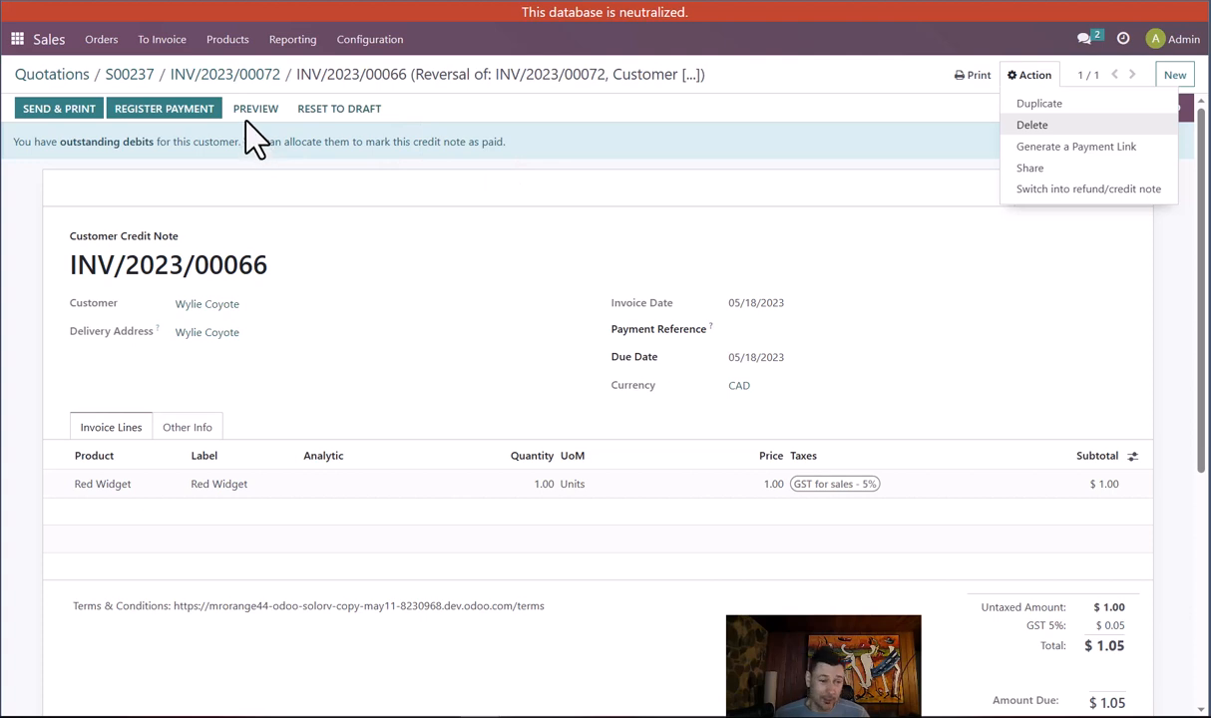
# Register the $1.05 CAD refund payment on the customer credit note using the Bank journal and Manual method
pyautogui.click(187, 109)
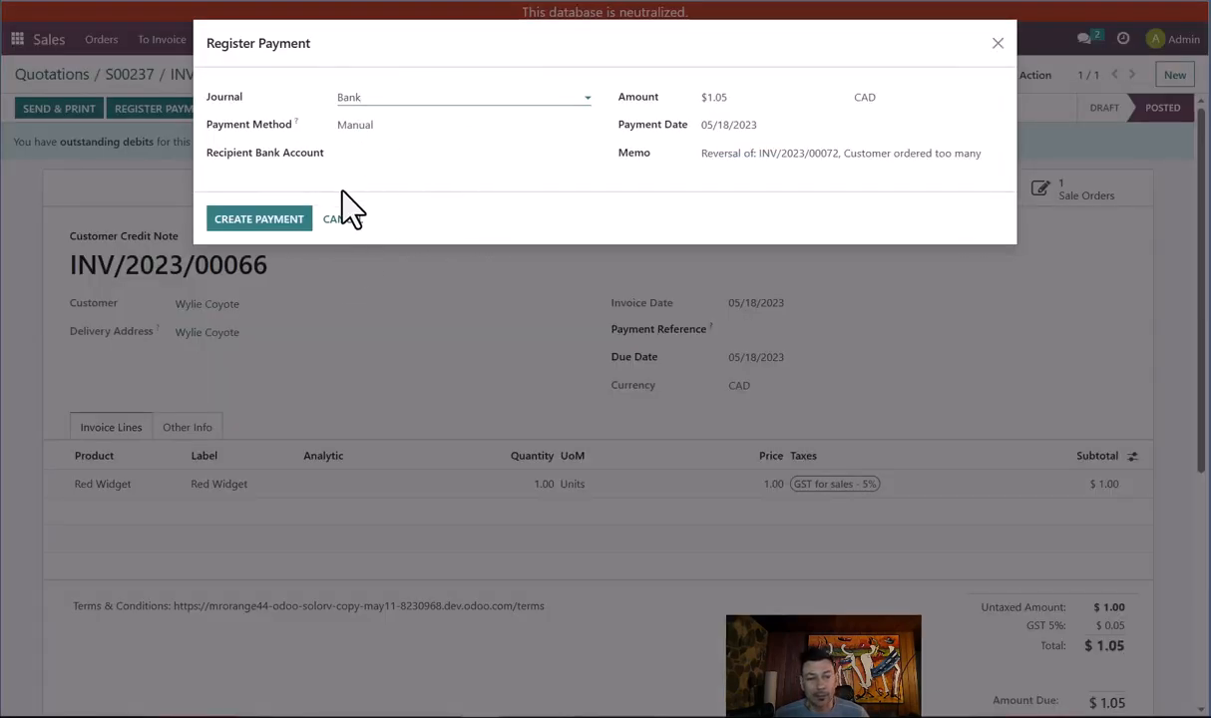
pyautogui.click(282, 226)
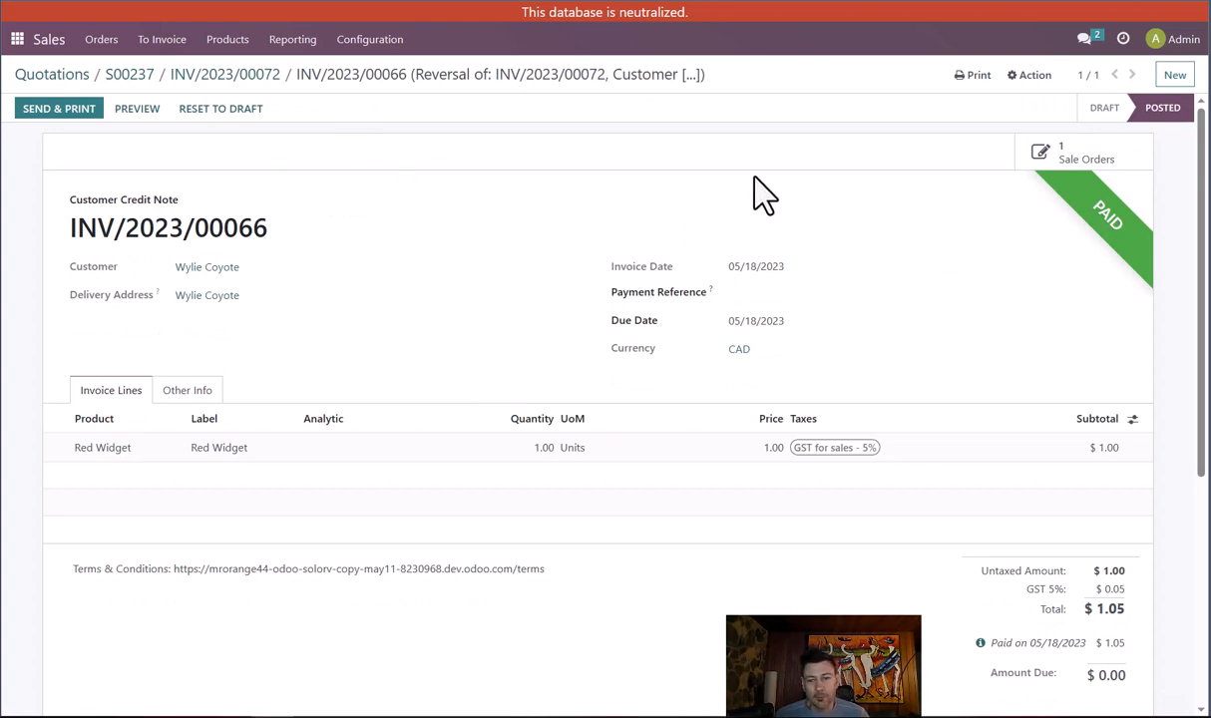
pyautogui.moveTo(89, 205); pyautogui.dragTo(177, 199)
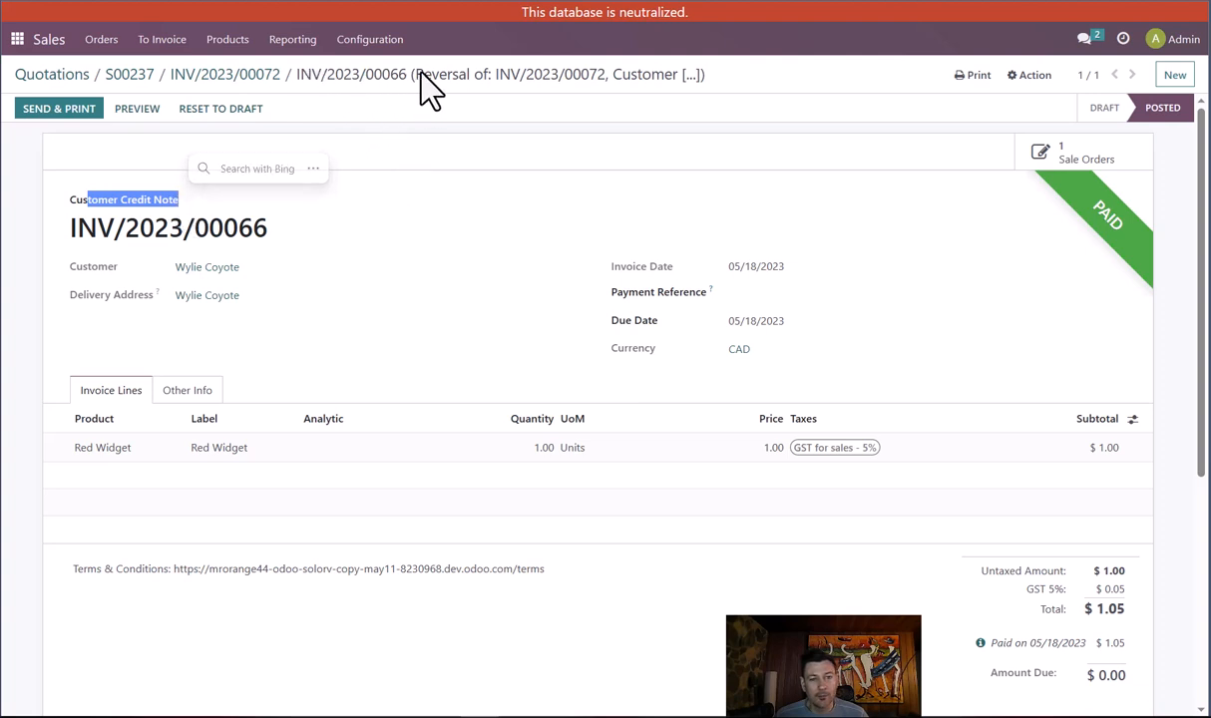
# Review the customer credit note's reversal reference and the journal entry details of its refund payment
pyautogui.moveTo(415, 75); pyautogui.dragTo(676, 88)
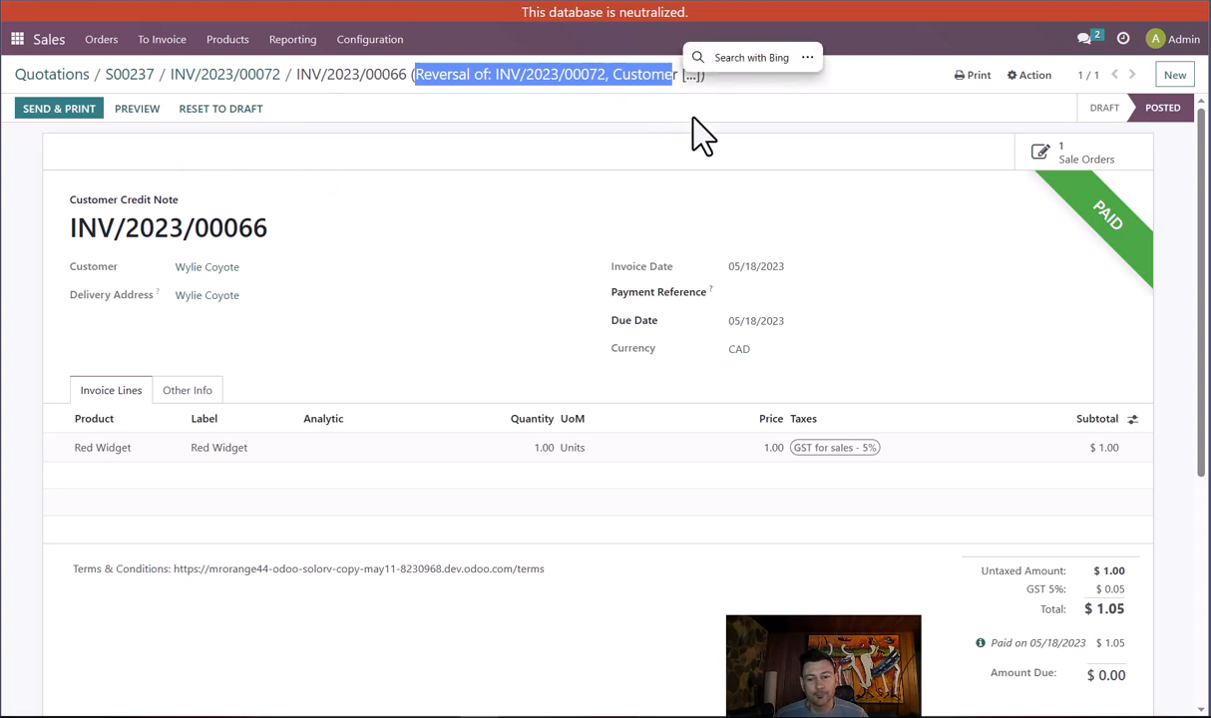
pyautogui.click(980, 643)
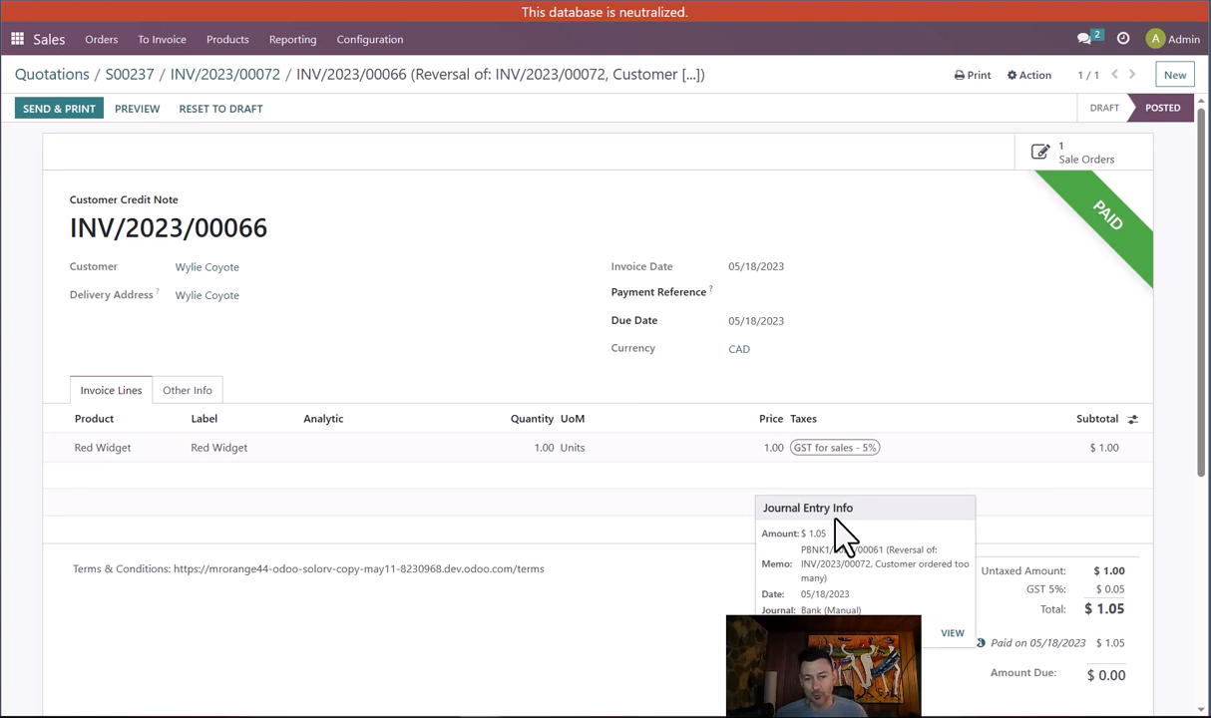
pyautogui.moveTo(828, 537); pyautogui.dragTo(867, 565)
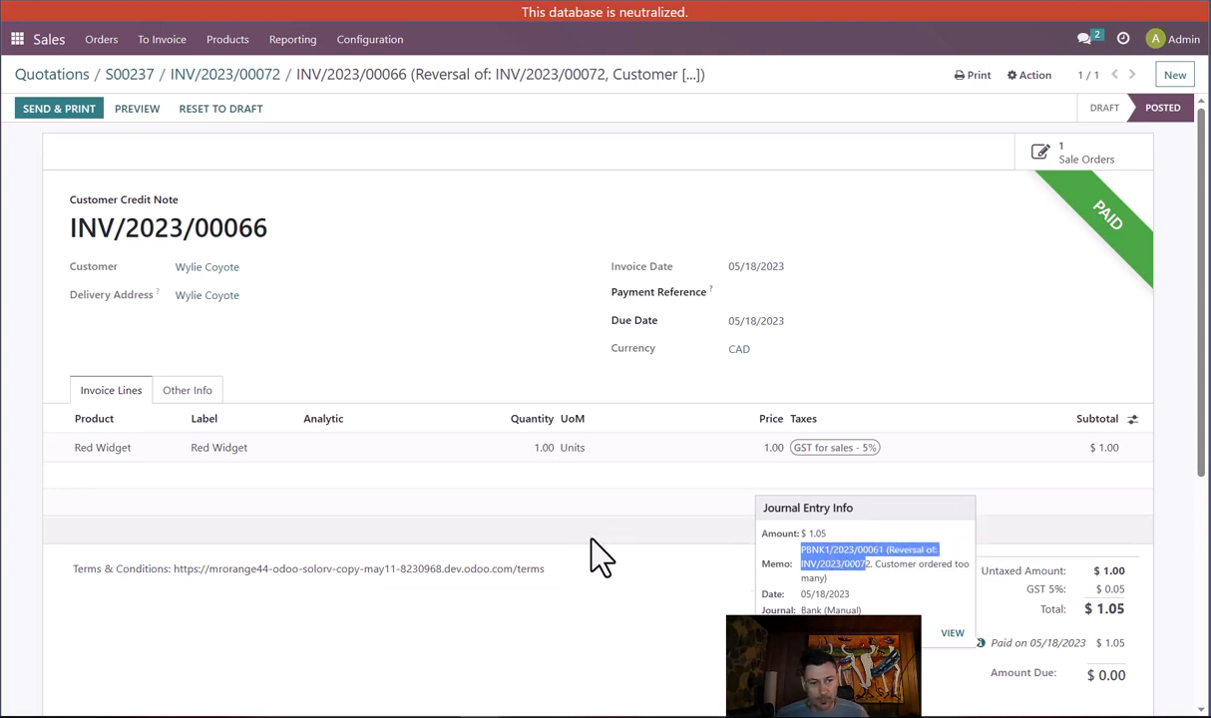
pyautogui.click(876, 339)
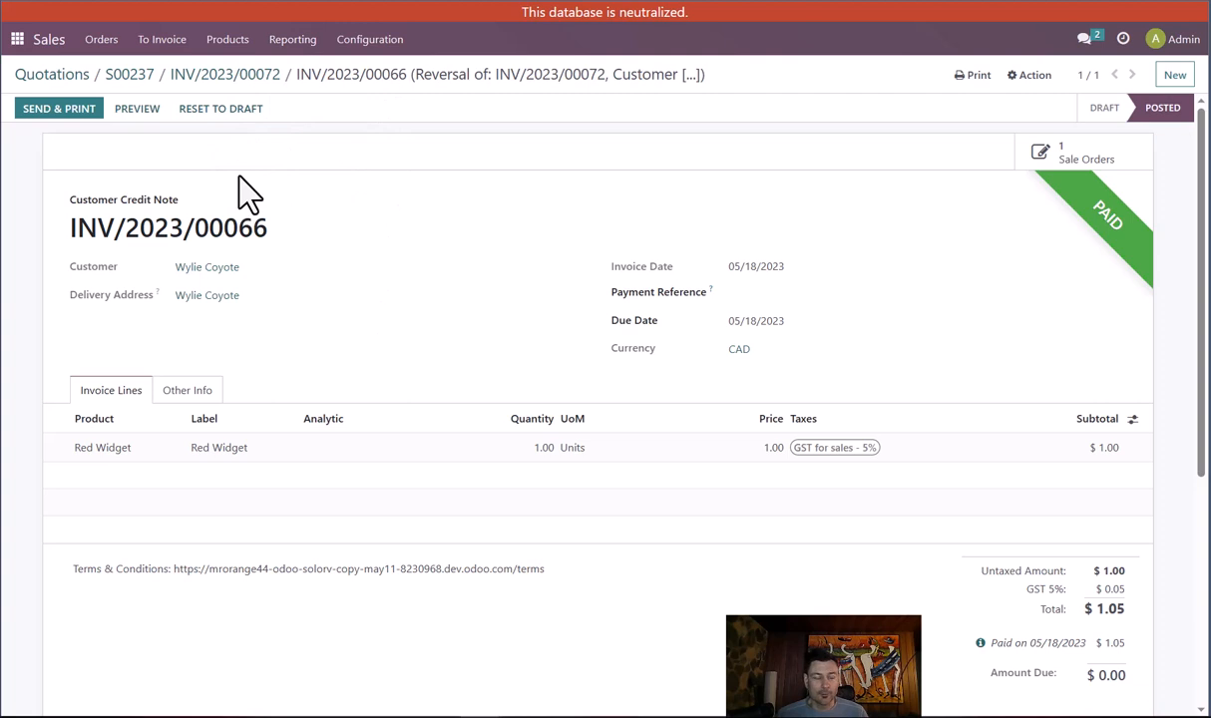
# Start a new sales quotation for the same customer as the refunded order
pyautogui.click(18, 38)
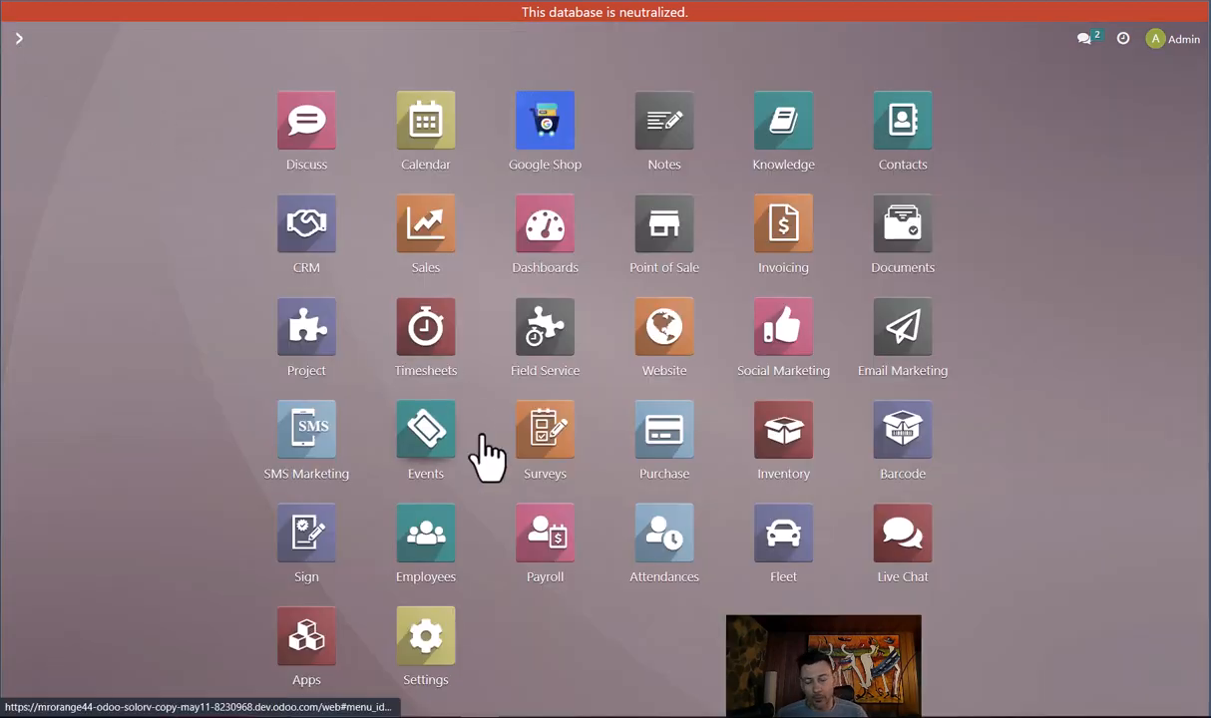
pyautogui.click(438, 244)
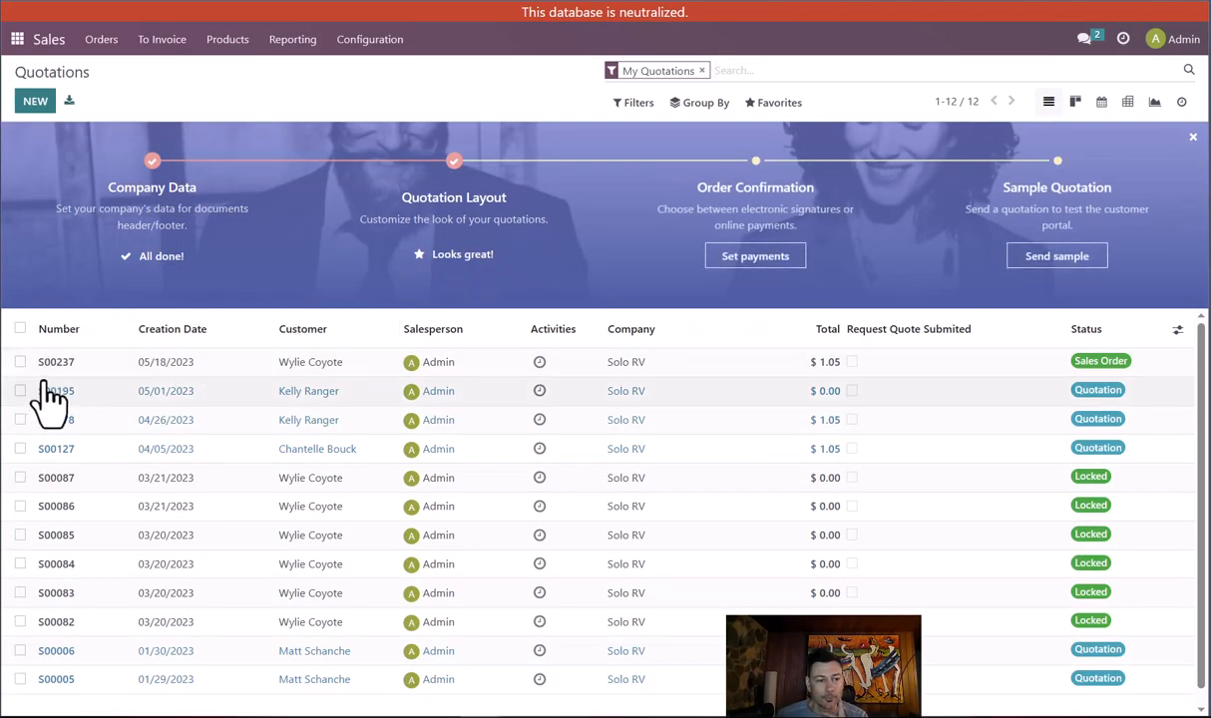
pyautogui.click(35, 102)
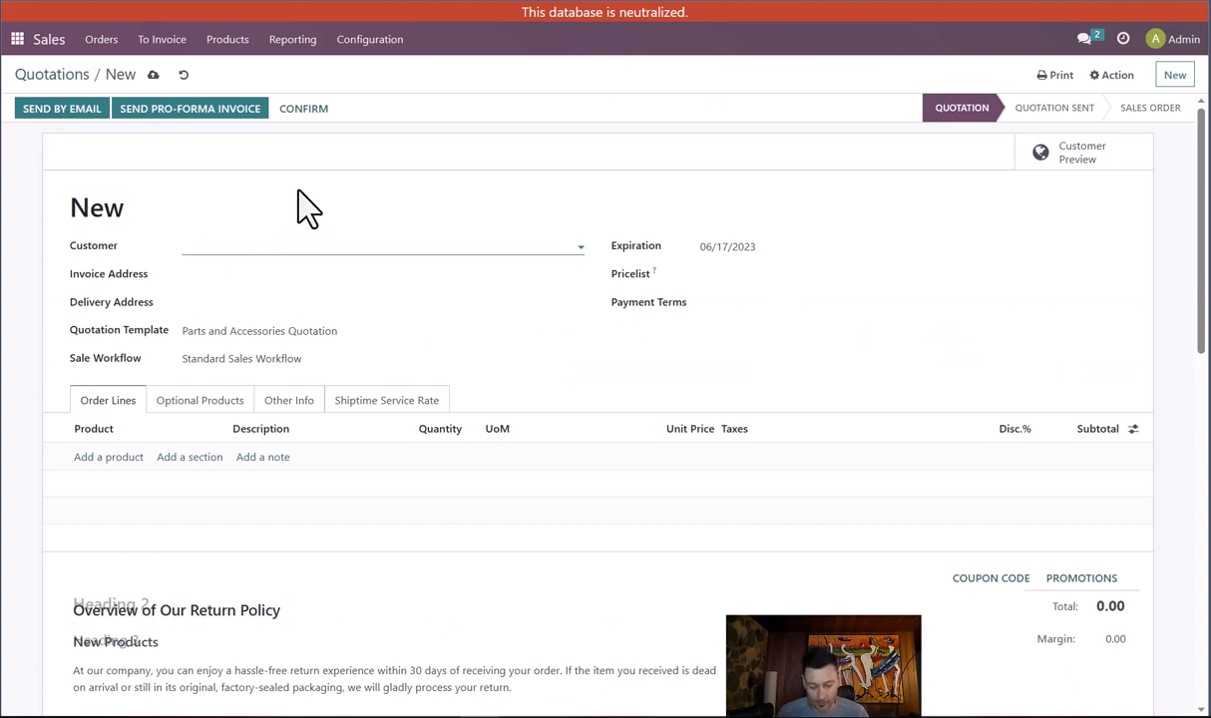
pyautogui.write('wyli')
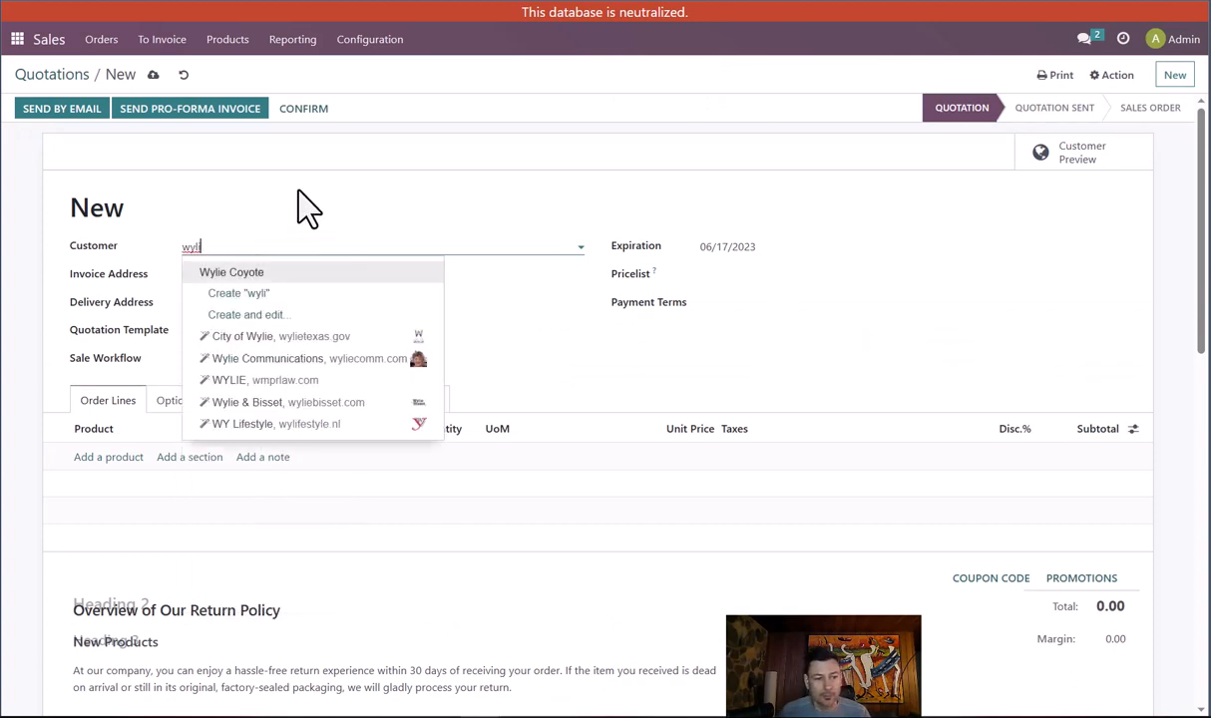
pyautogui.press('Return')
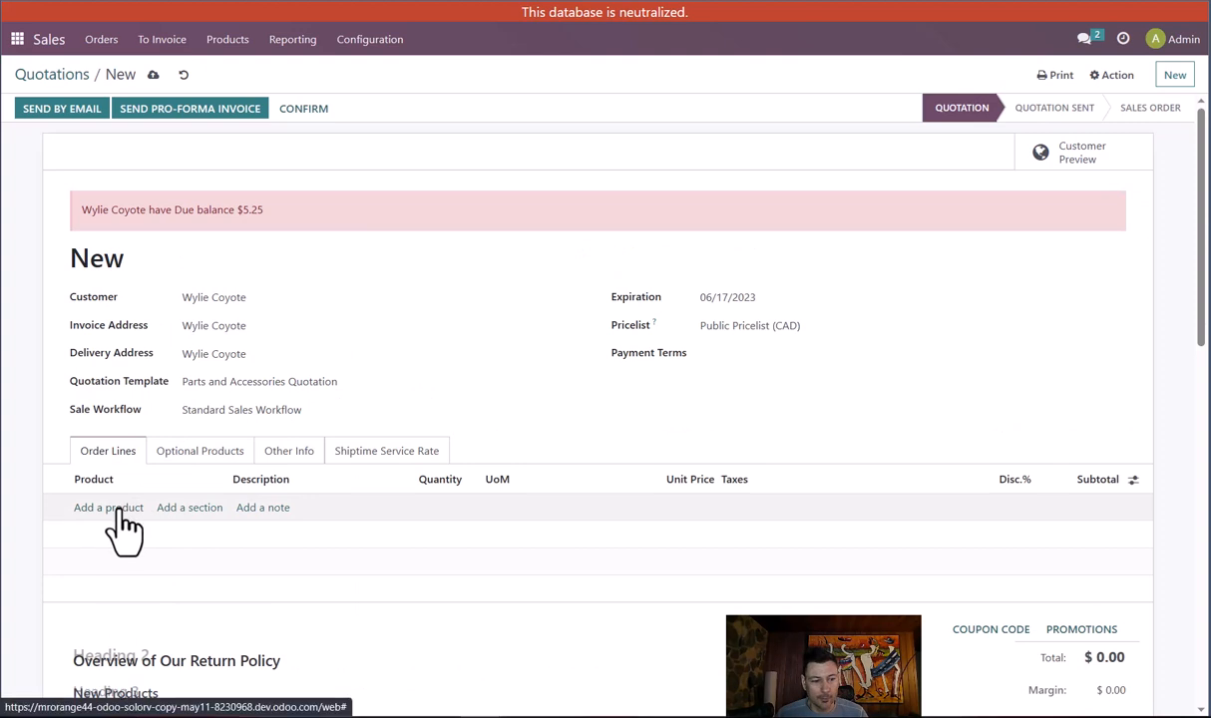
# Add 1.00 unit of Red Widget to the quotation and confirm it as a sales order
pyautogui.click(117, 508)
pyautogui.write('red wid')
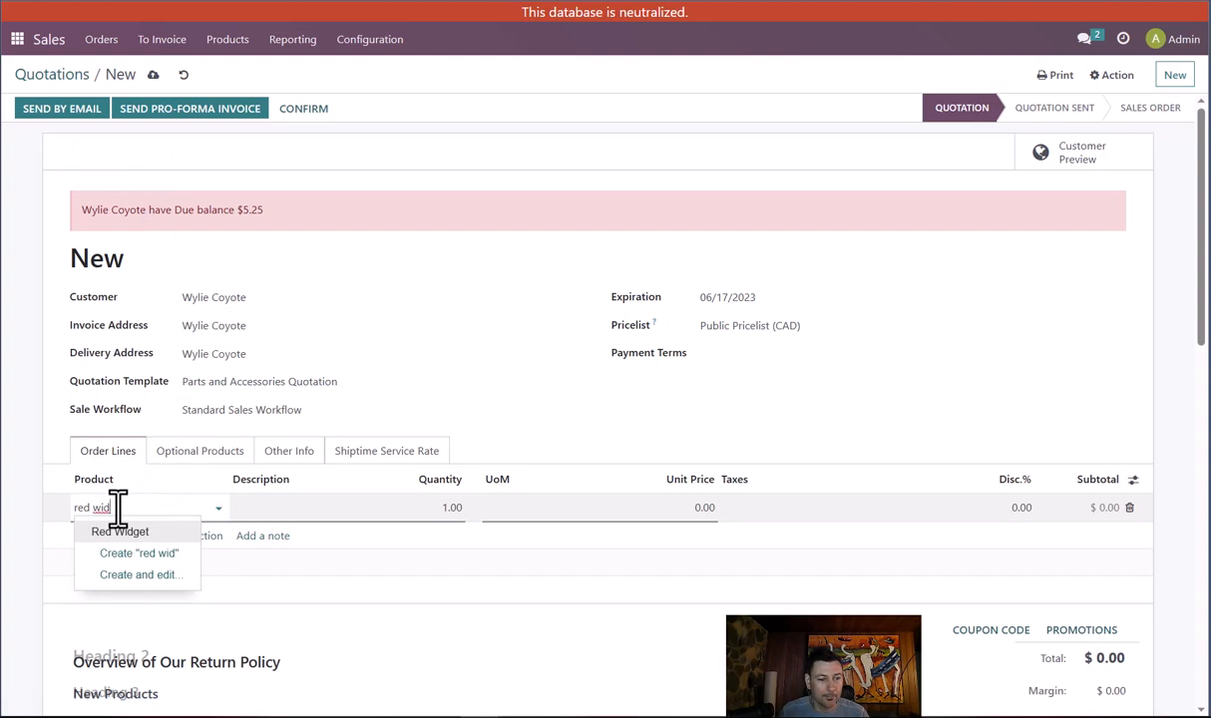
pyautogui.press('Return')
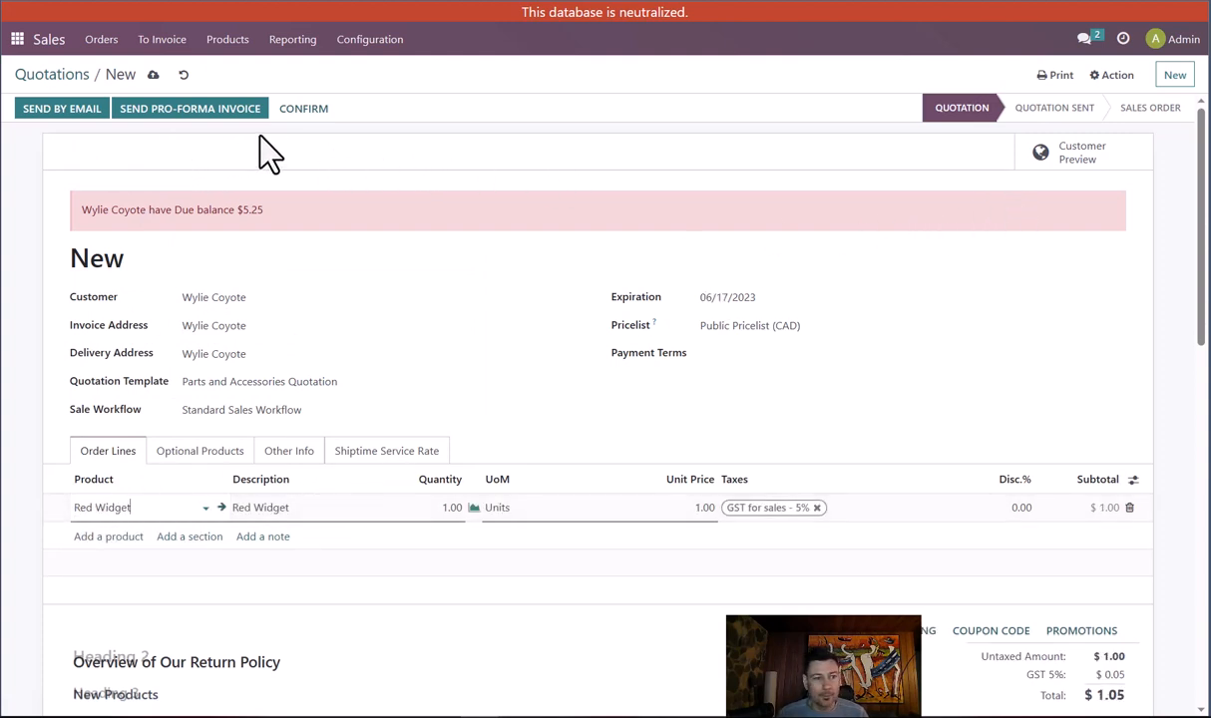
pyautogui.click(303, 109)
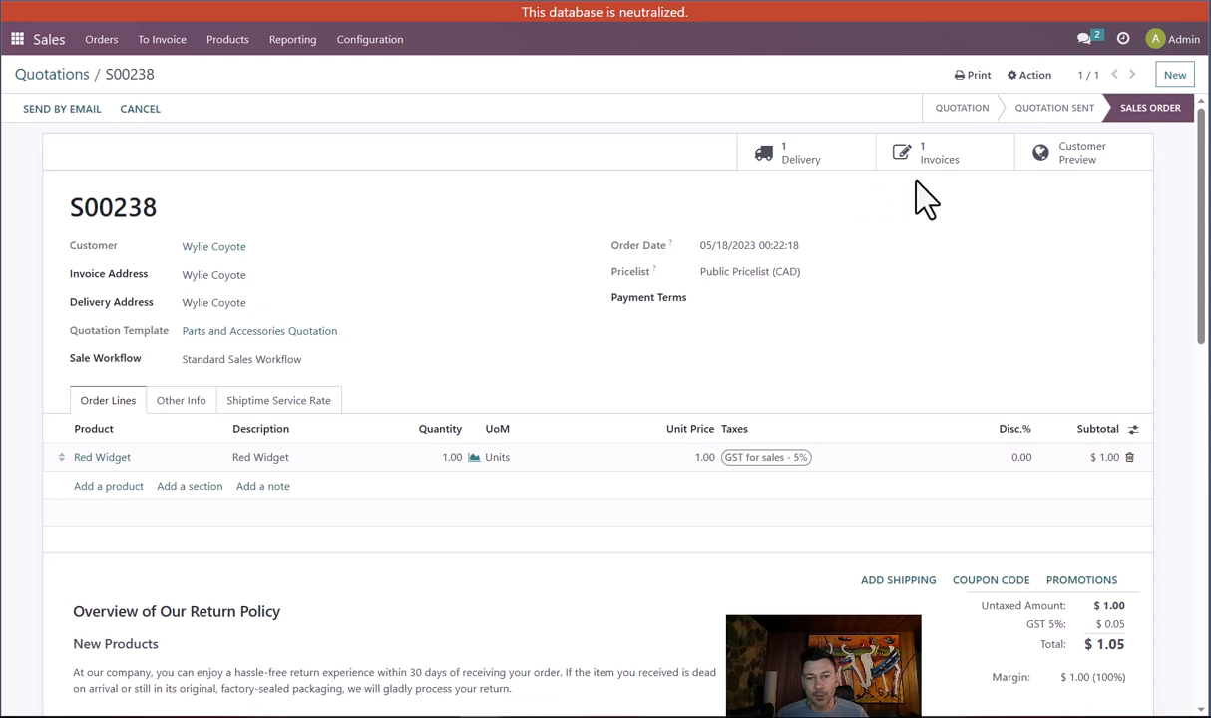
# Validate the new sales order's Red Widget delivery, processing all quantities immediately
pyautogui.click(848, 159)
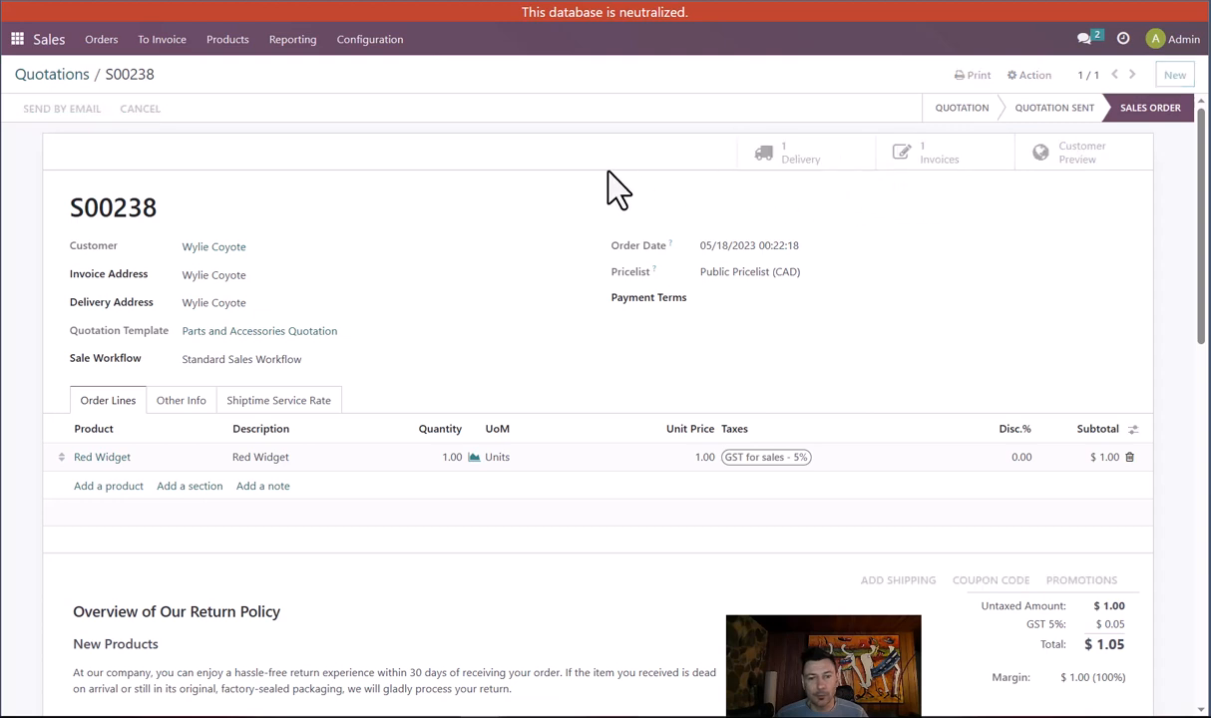
pyautogui.click(57, 116)
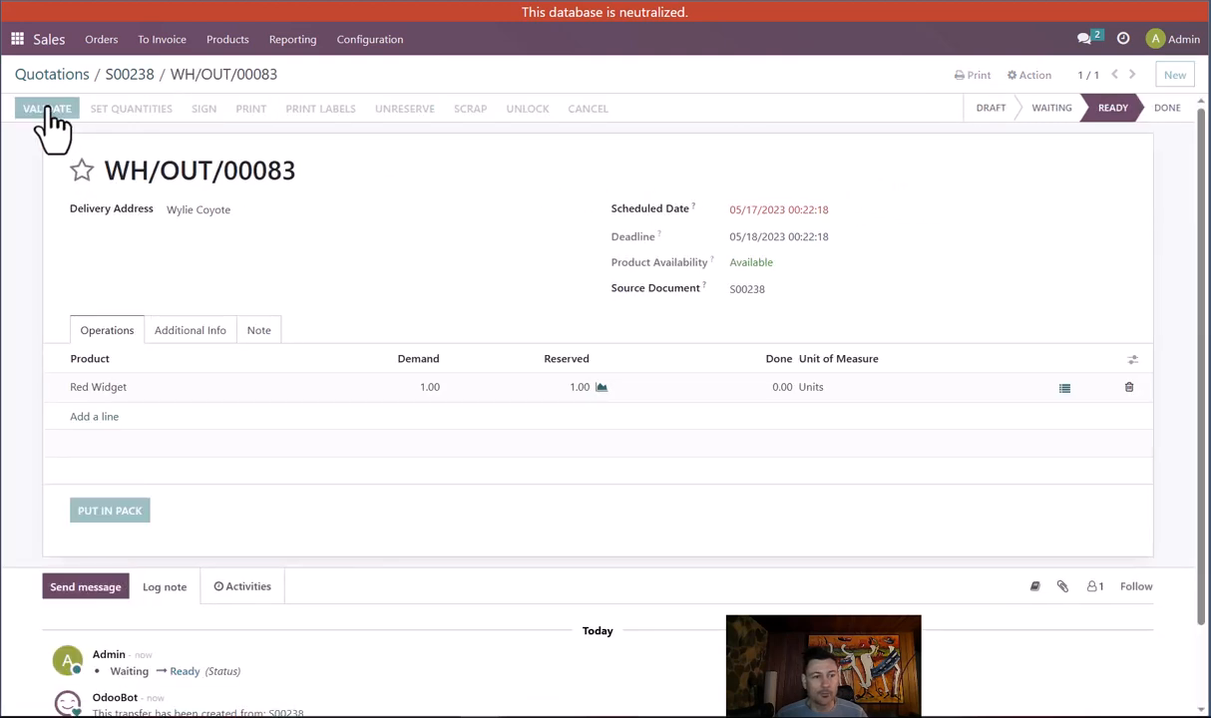
pyautogui.click(223, 165)
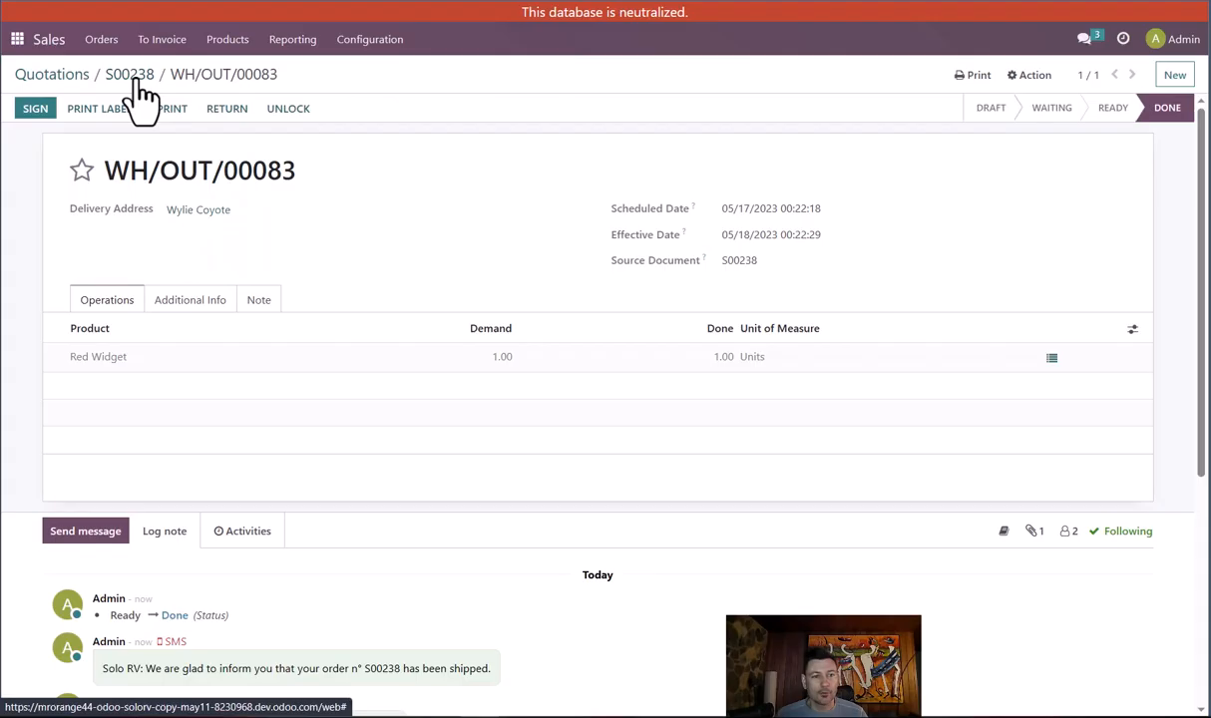
# Return to the sales order and confirm its draft customer invoice
pyautogui.click(133, 75)
pyautogui.click(923, 154)
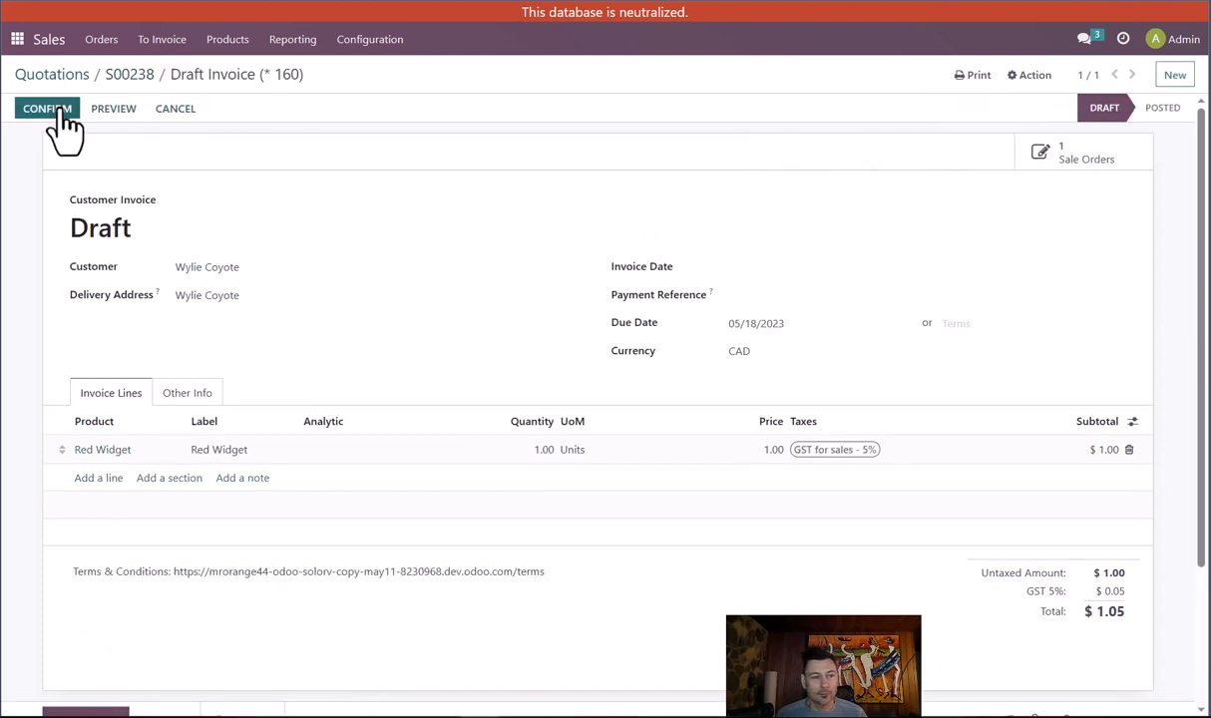
pyautogui.click(62, 112)
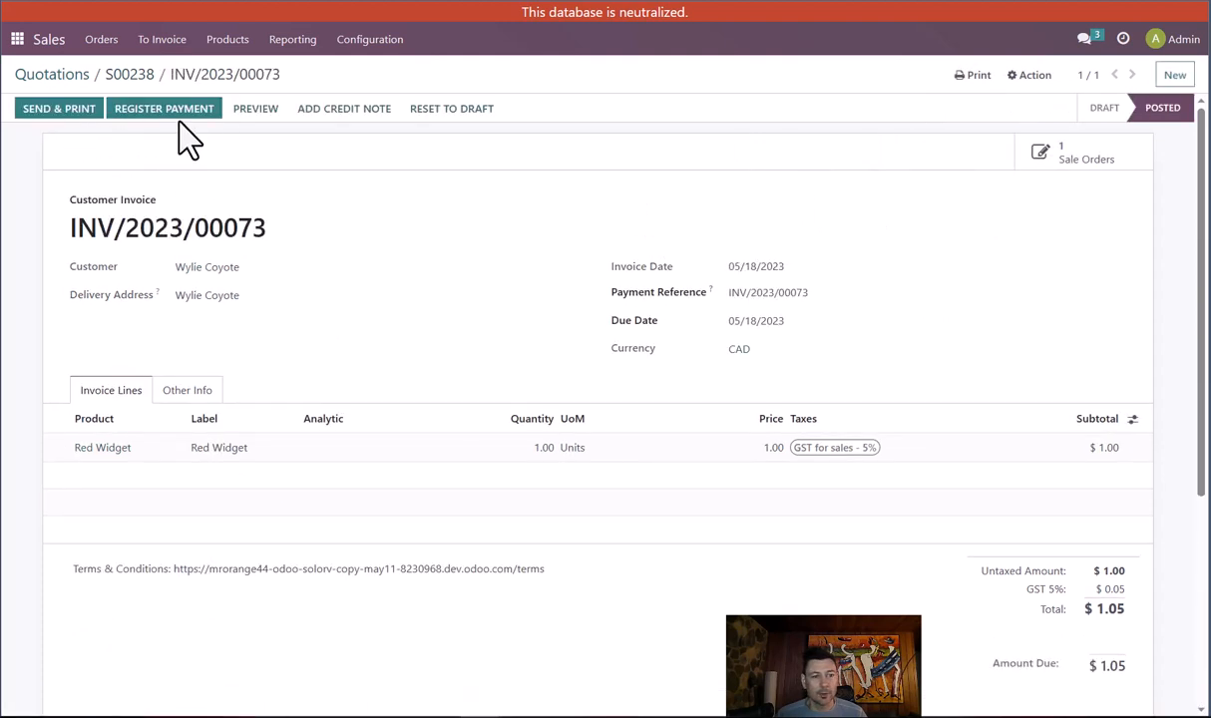
# Register the $1.05 CAD payment on the customer invoice using the Bank journal and Clover Debit method
pyautogui.click(178, 112)
pyautogui.click(459, 125)
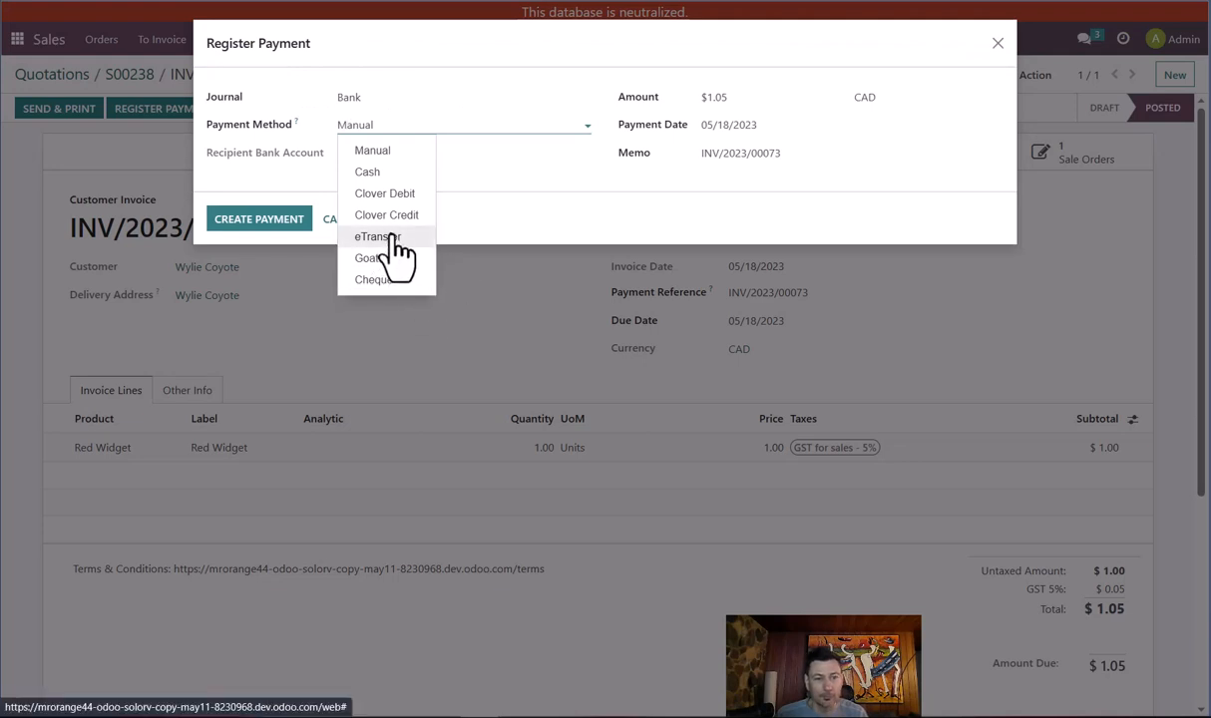
pyautogui.click(389, 194)
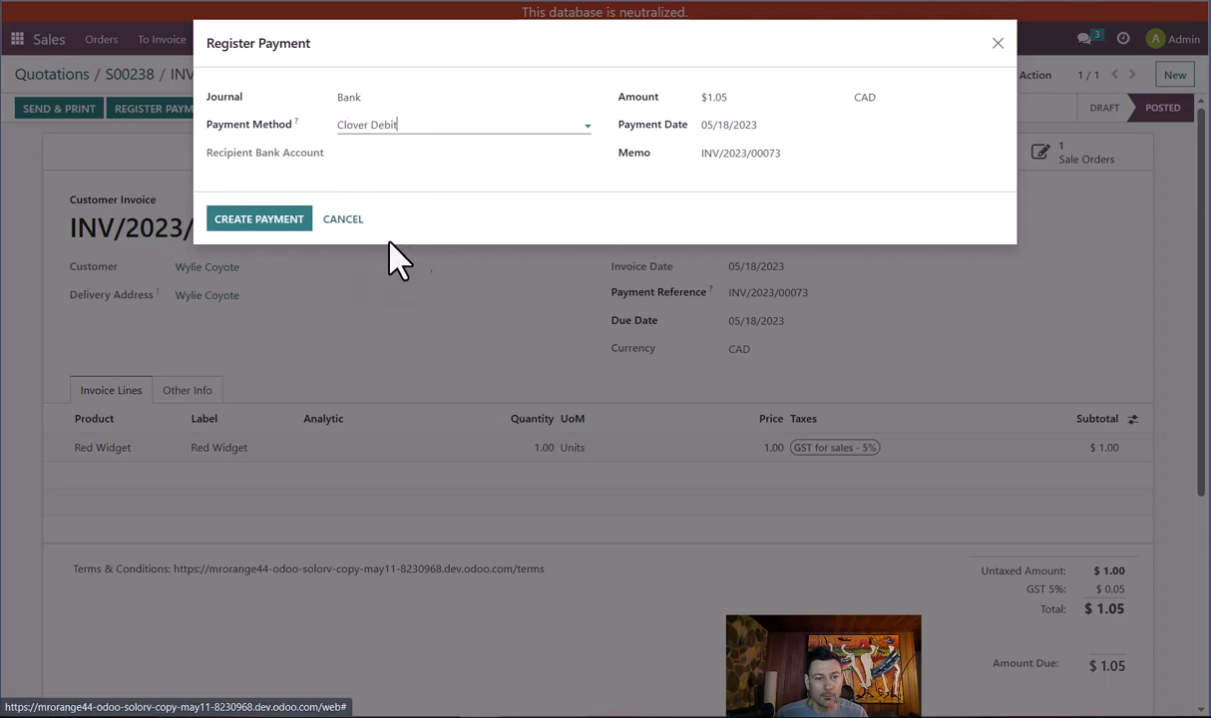
pyautogui.click(284, 218)
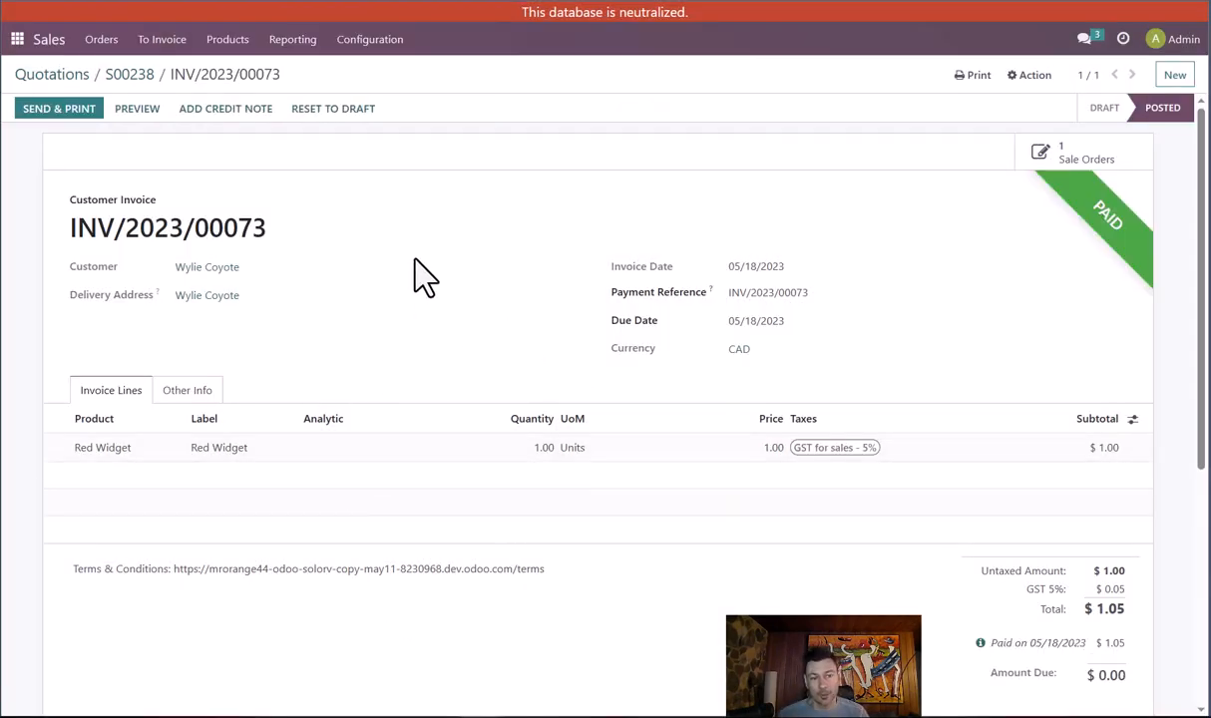
# Return 1.00 unit of Red Widget from the order's completed delivery and validate the return transfer for all quantities
pyautogui.click(111, 75)
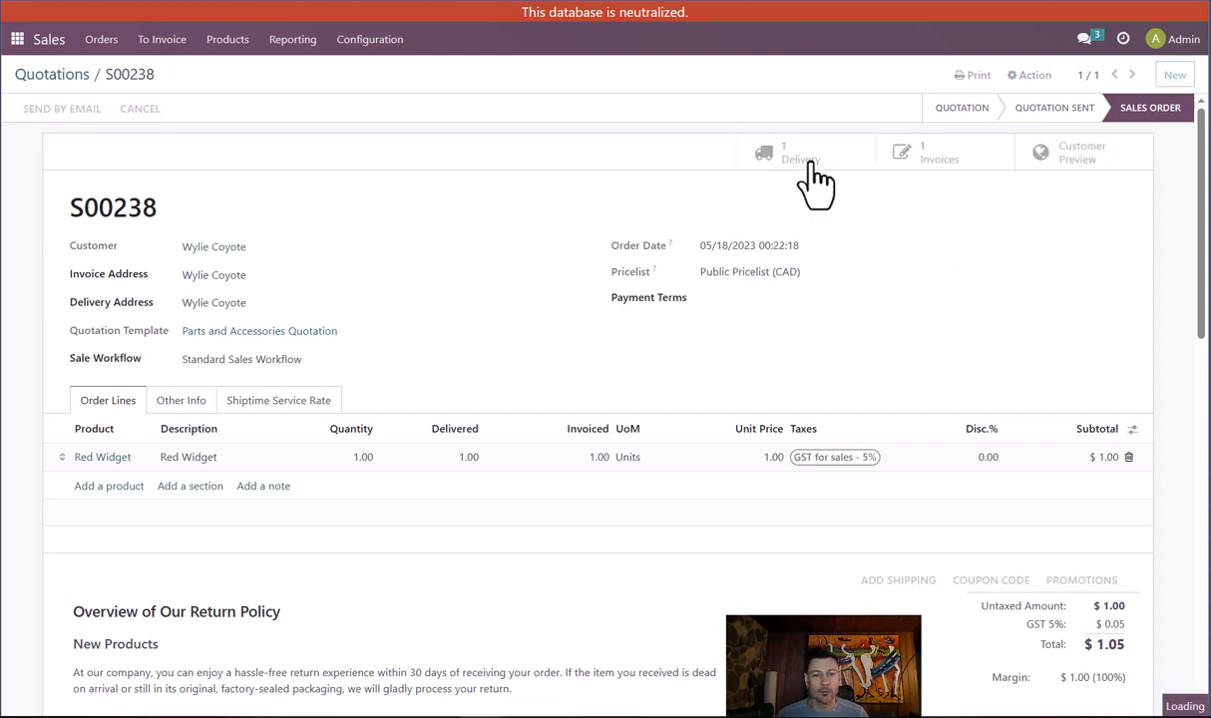
pyautogui.click(240, 108)
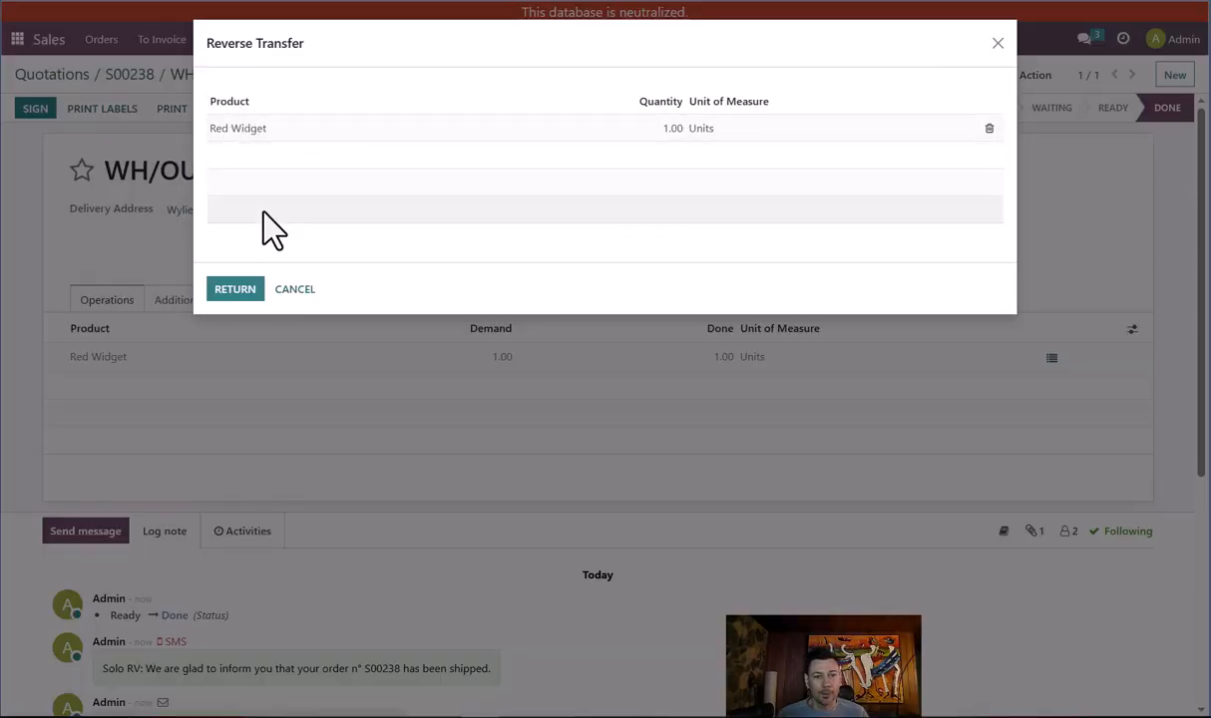
pyautogui.click(236, 289)
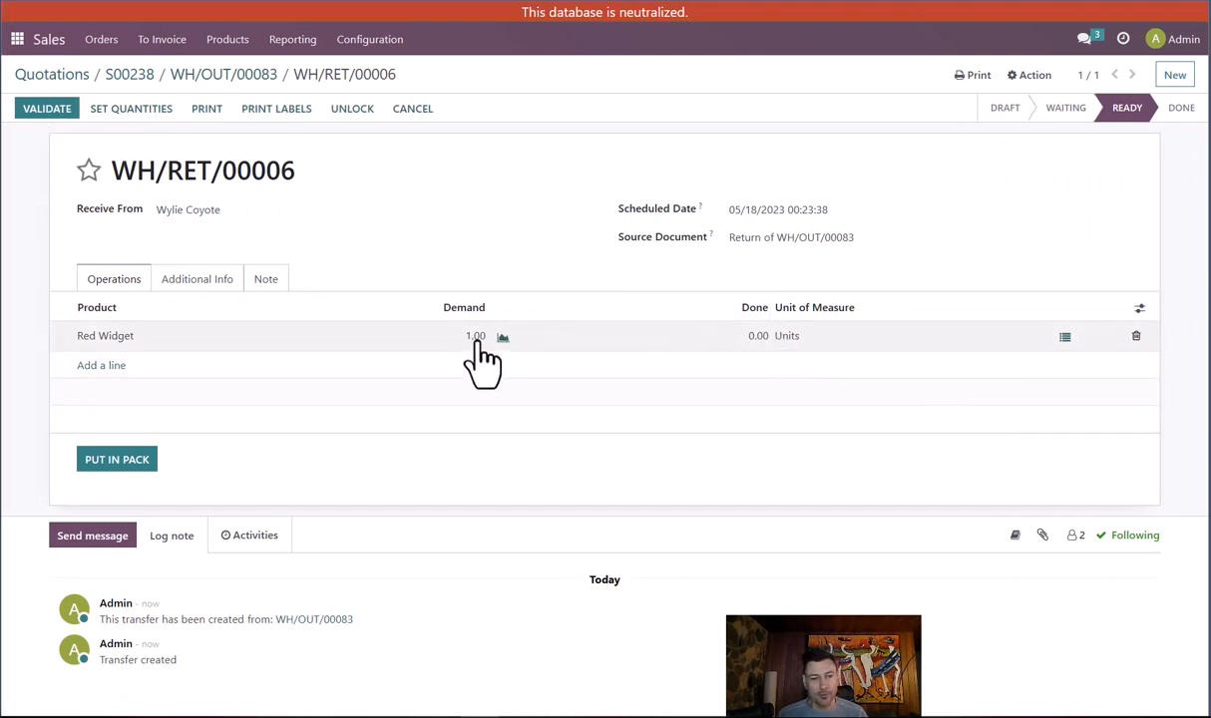
pyautogui.click(47, 108)
pyautogui.click(239, 164)
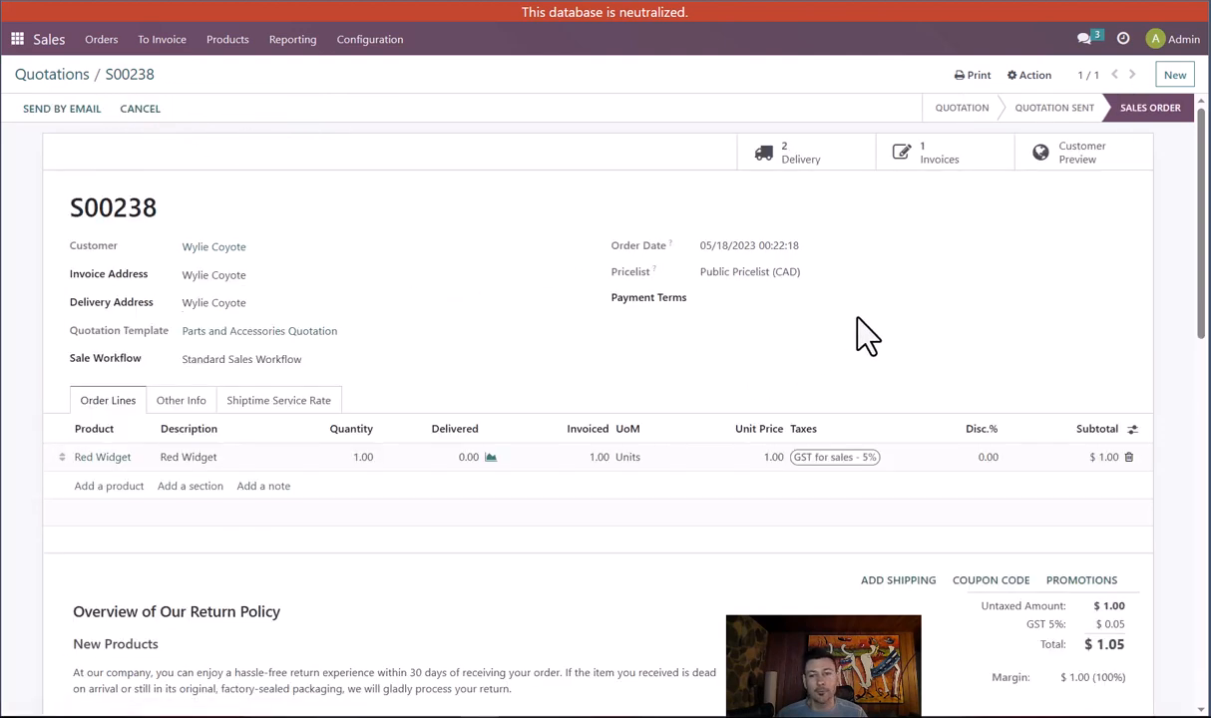
# Create a credit note from the sales order's paid invoice with the reason "Hates it!" and confirm it
pyautogui.click(918, 162)
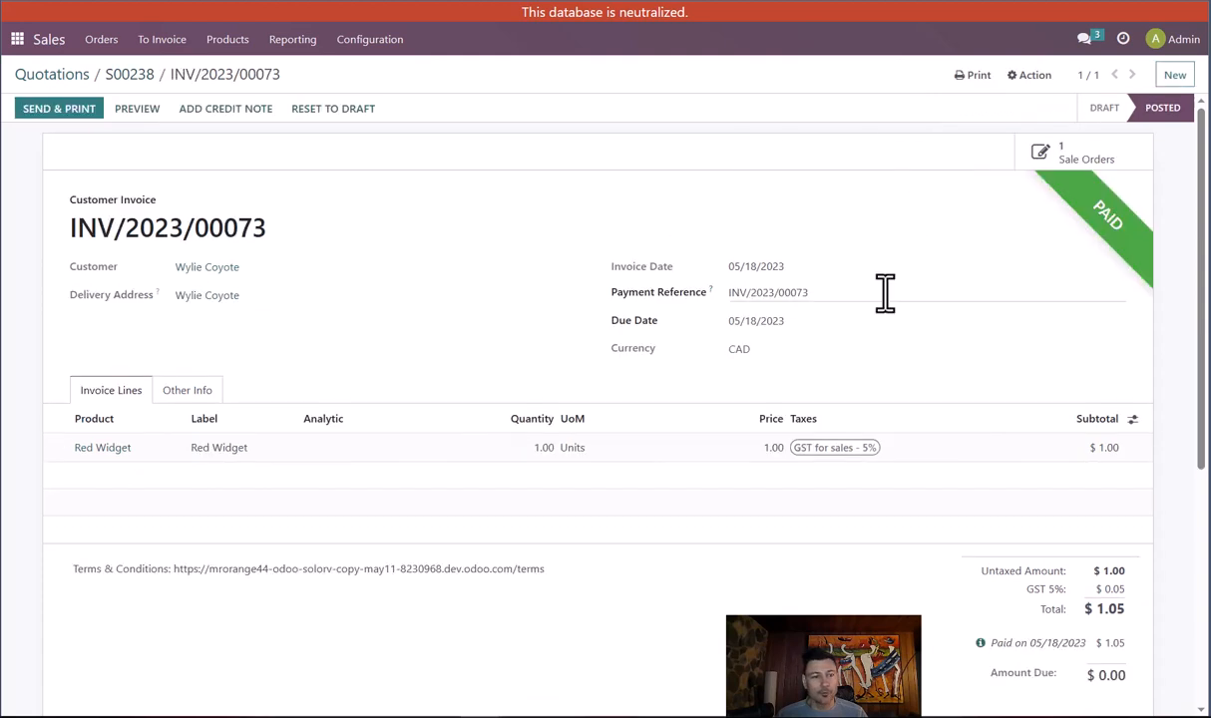
pyautogui.click(226, 112)
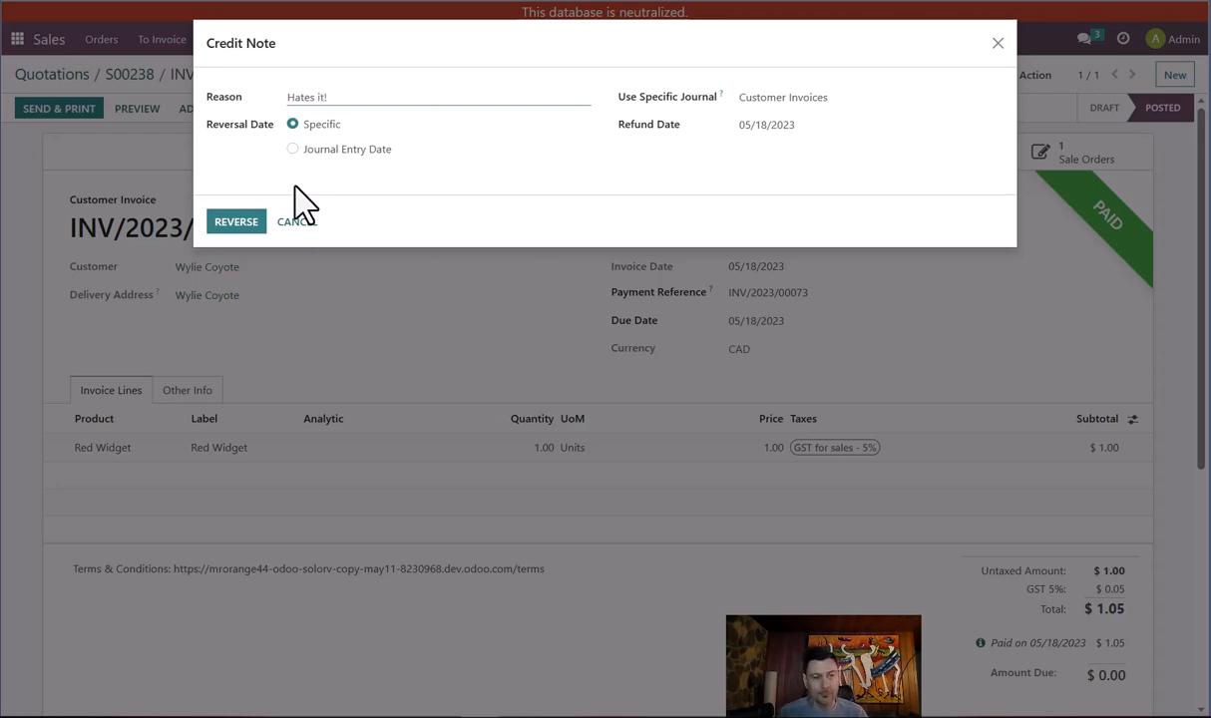
pyautogui.click(259, 221)
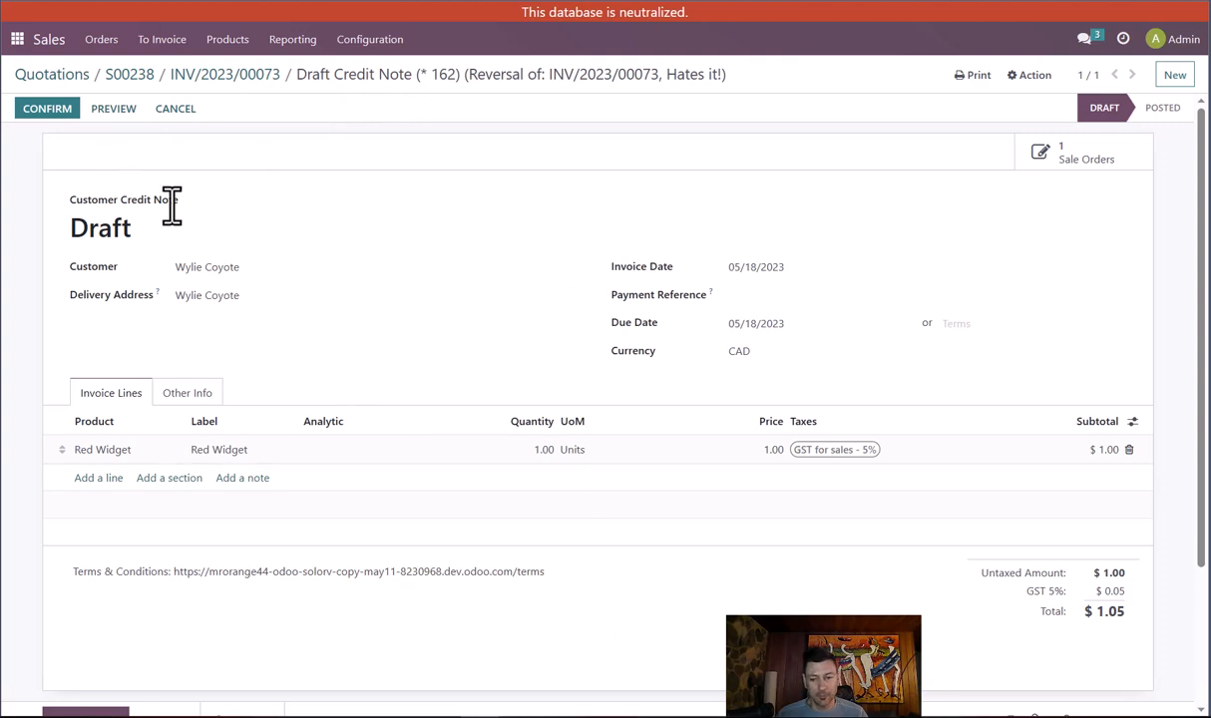
pyautogui.click(48, 110)
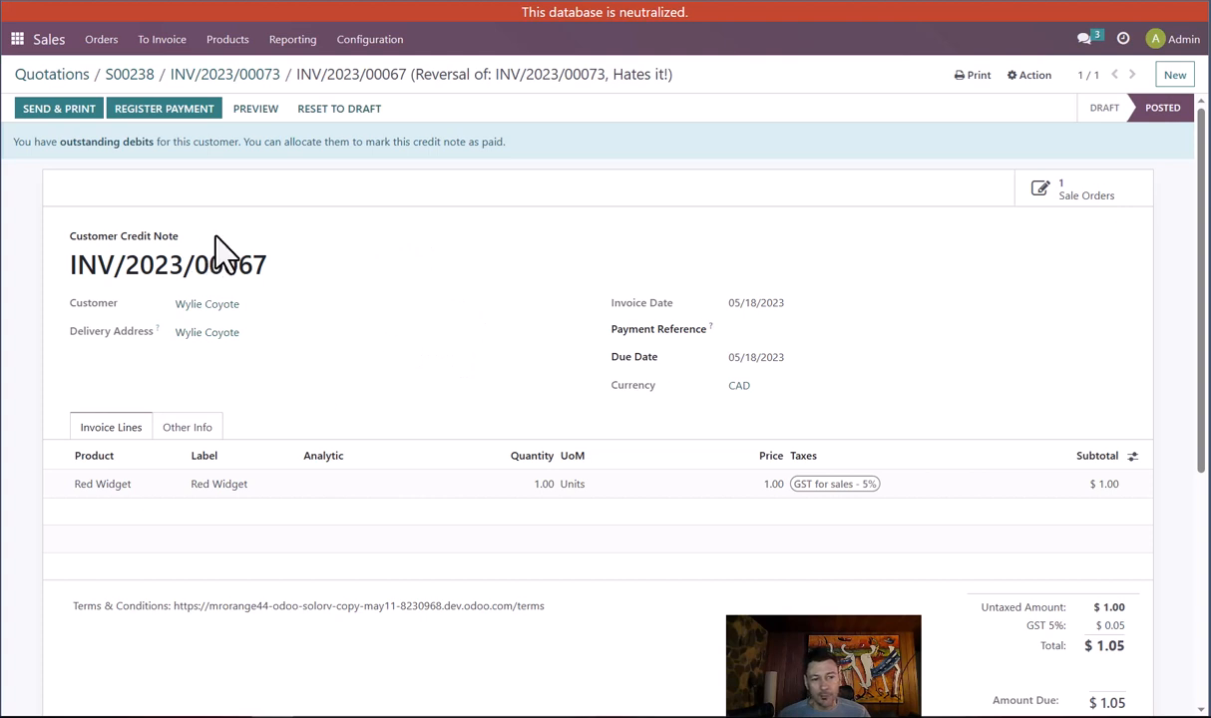
# Register the $1.05 CAD refund on the "Hates it!" credit note using the Bank journal and Manual method
pyautogui.click(179, 115)
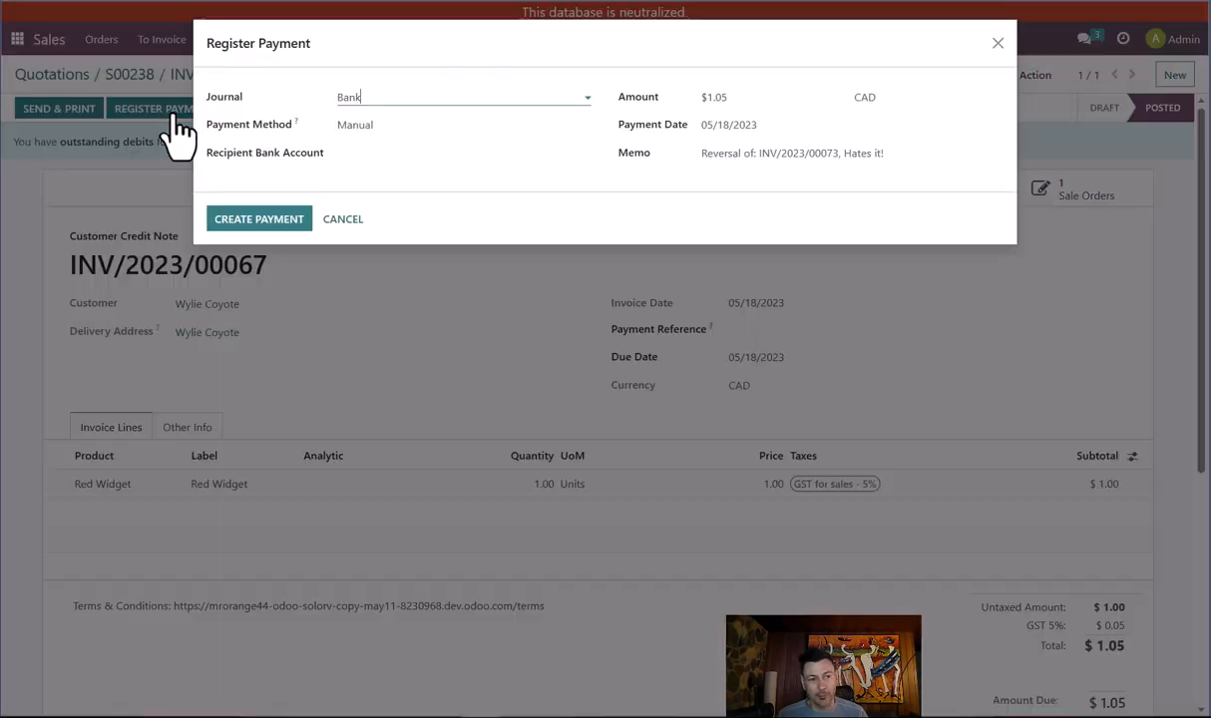
pyautogui.click(380, 127)
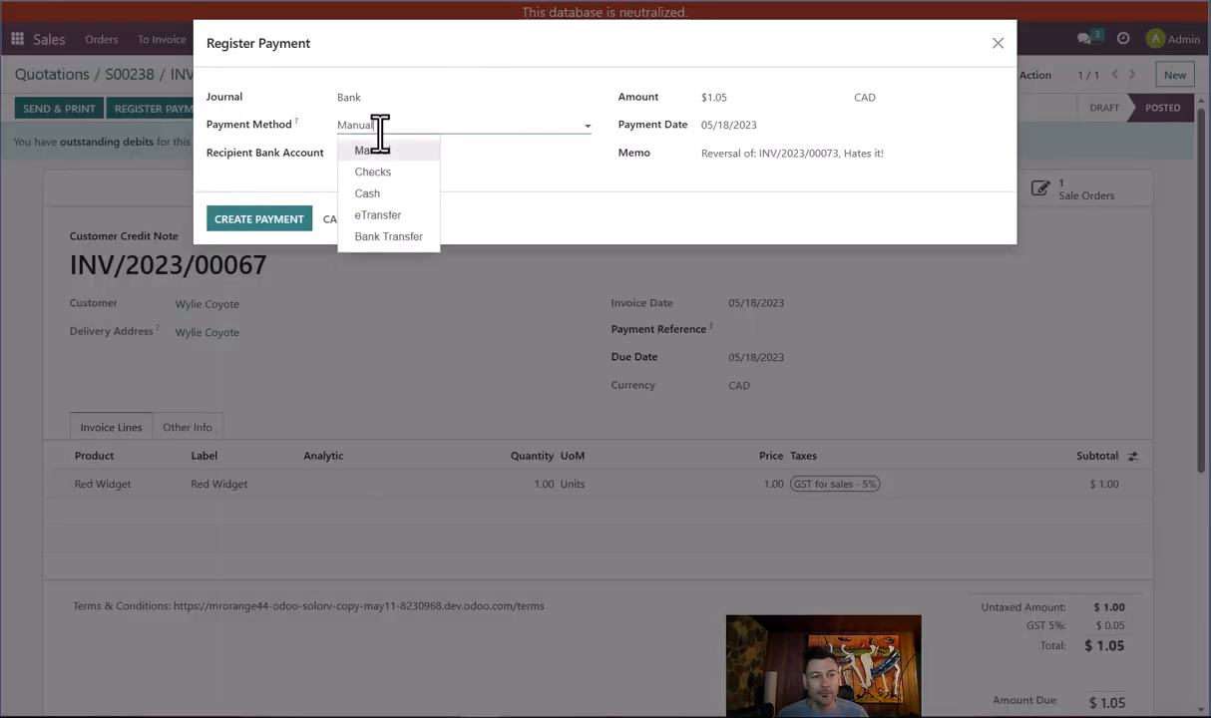
pyautogui.click(383, 215)
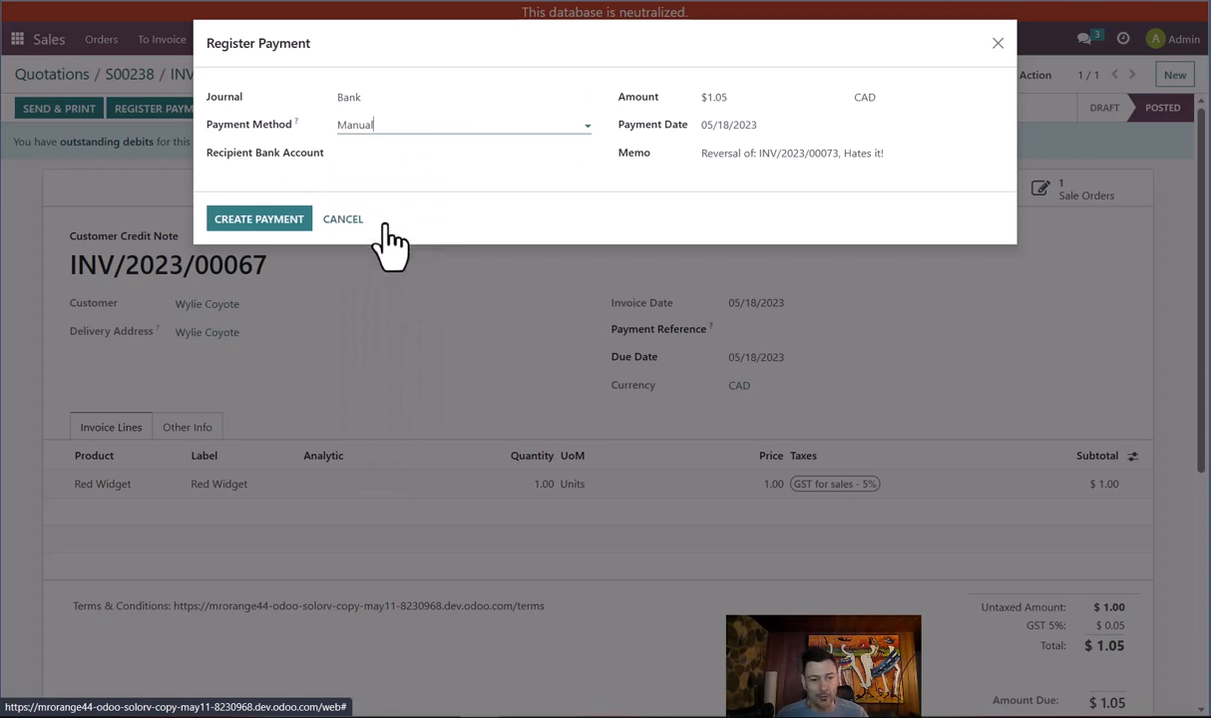
pyautogui.click(270, 223)
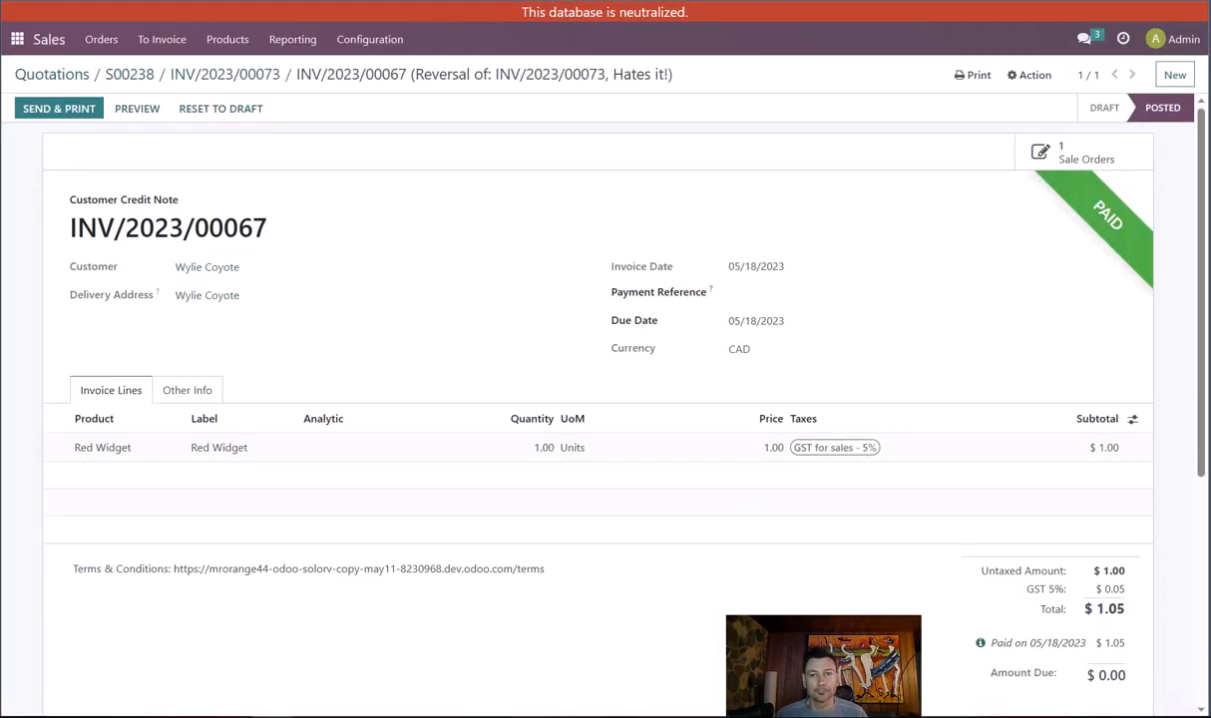
# Review the refunded credit note's payment journal entry info, reversal reference, document type and activity log
pyautogui.click(980, 643)
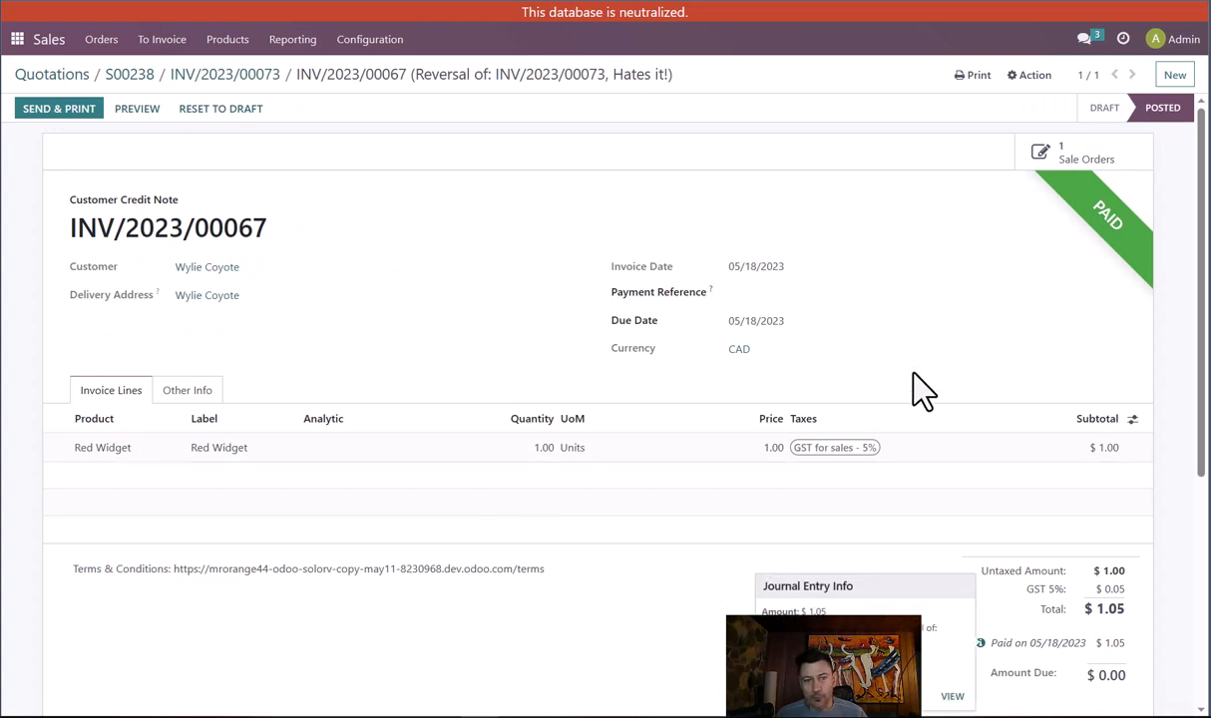
pyautogui.click(989, 324)
pyautogui.moveTo(466, 79); pyautogui.dragTo(446, 84)
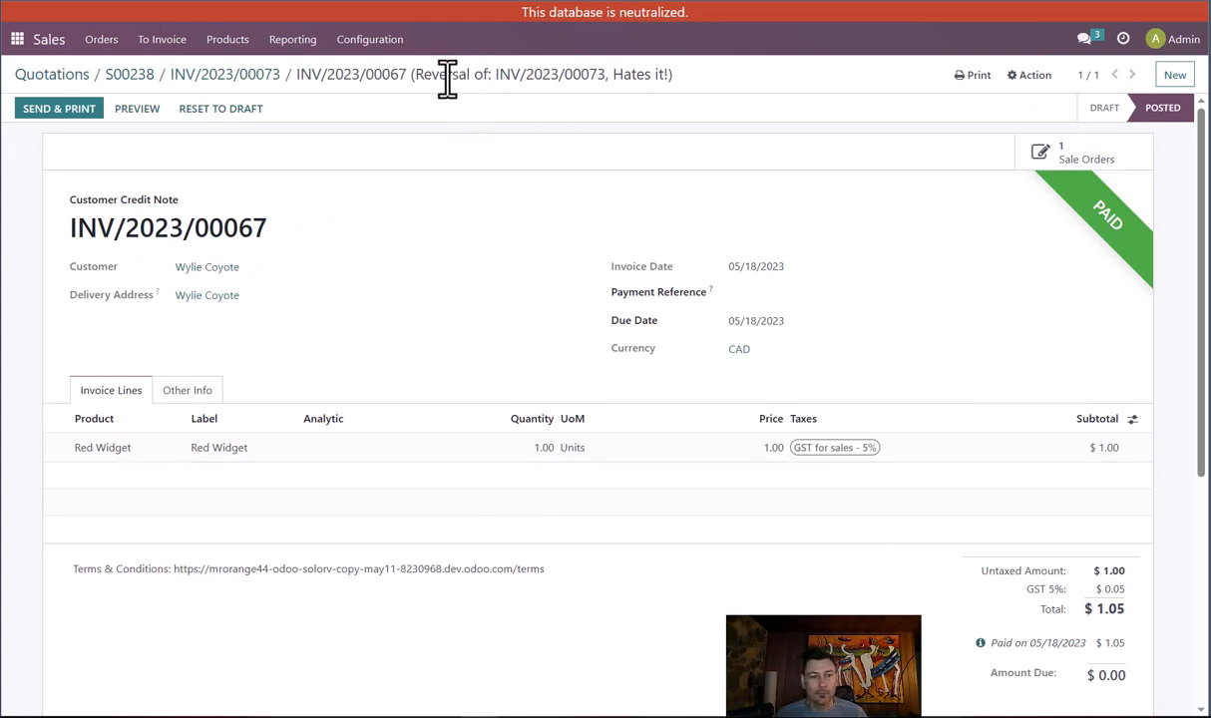
pyautogui.moveTo(82, 196); pyautogui.dragTo(167, 199)
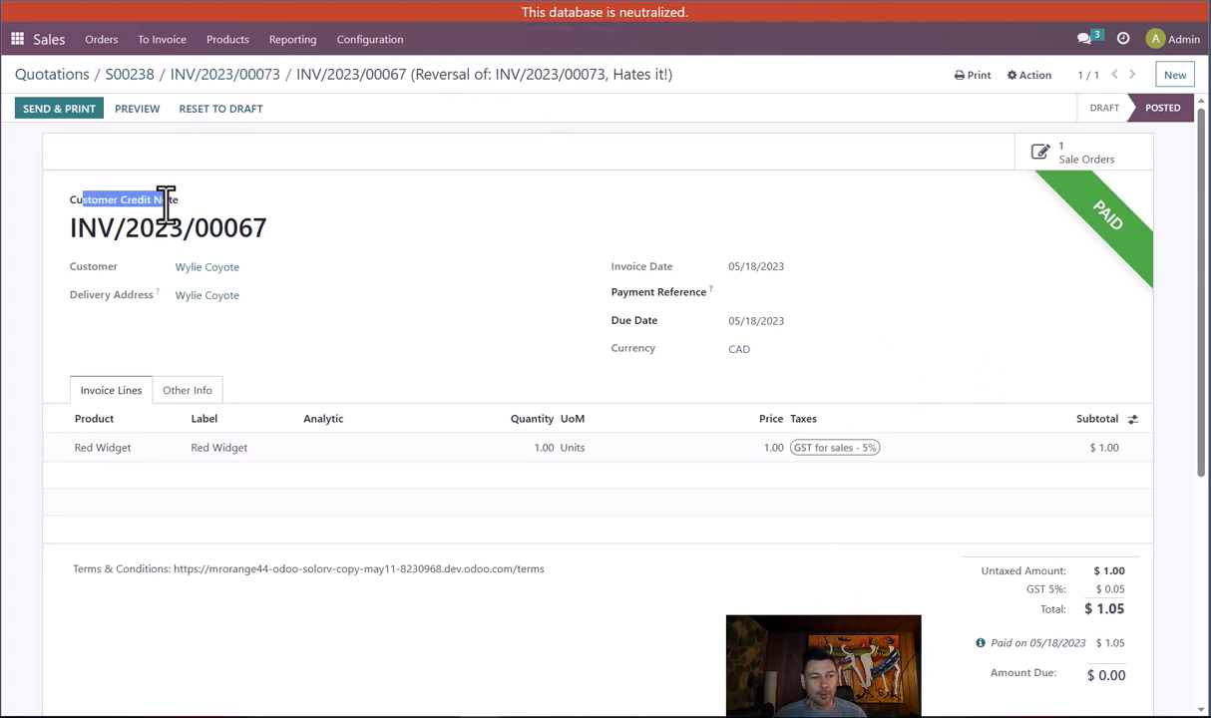
pyautogui.scroll(-4, 923, 399)
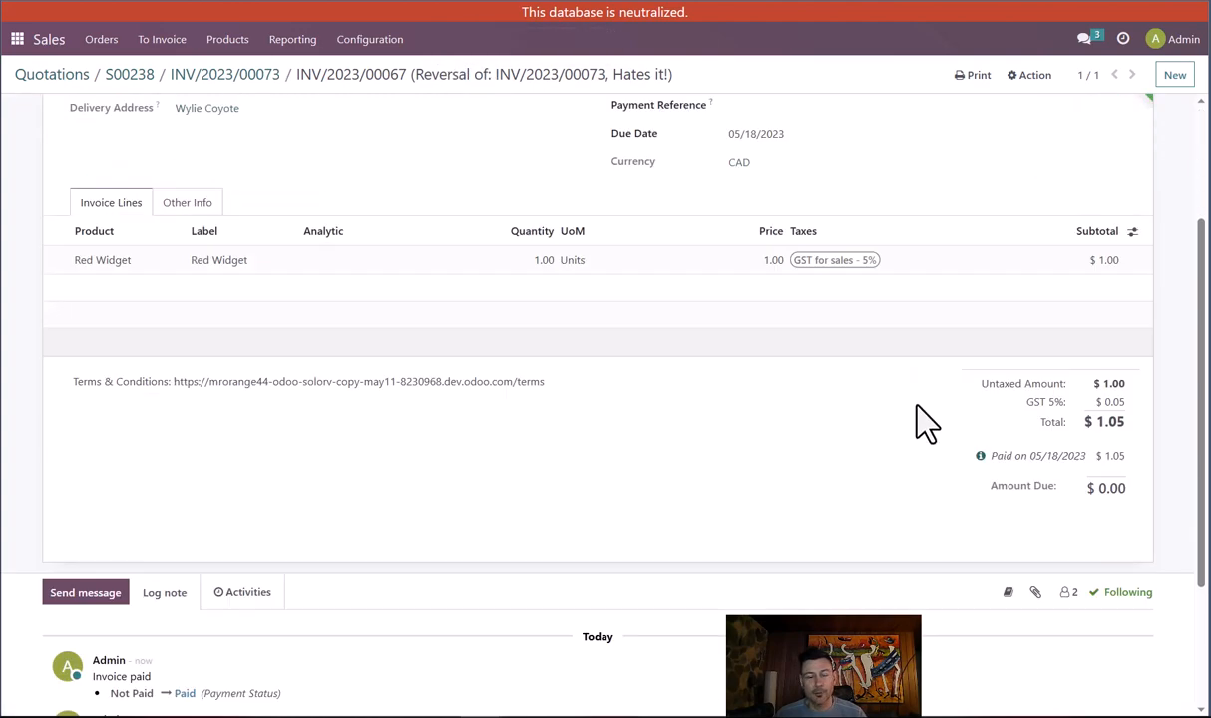
pyautogui.scroll(4, 913, 446)
pyautogui.scroll(-2, 903, 453)
pyautogui.scroll(-2, 798, 489)
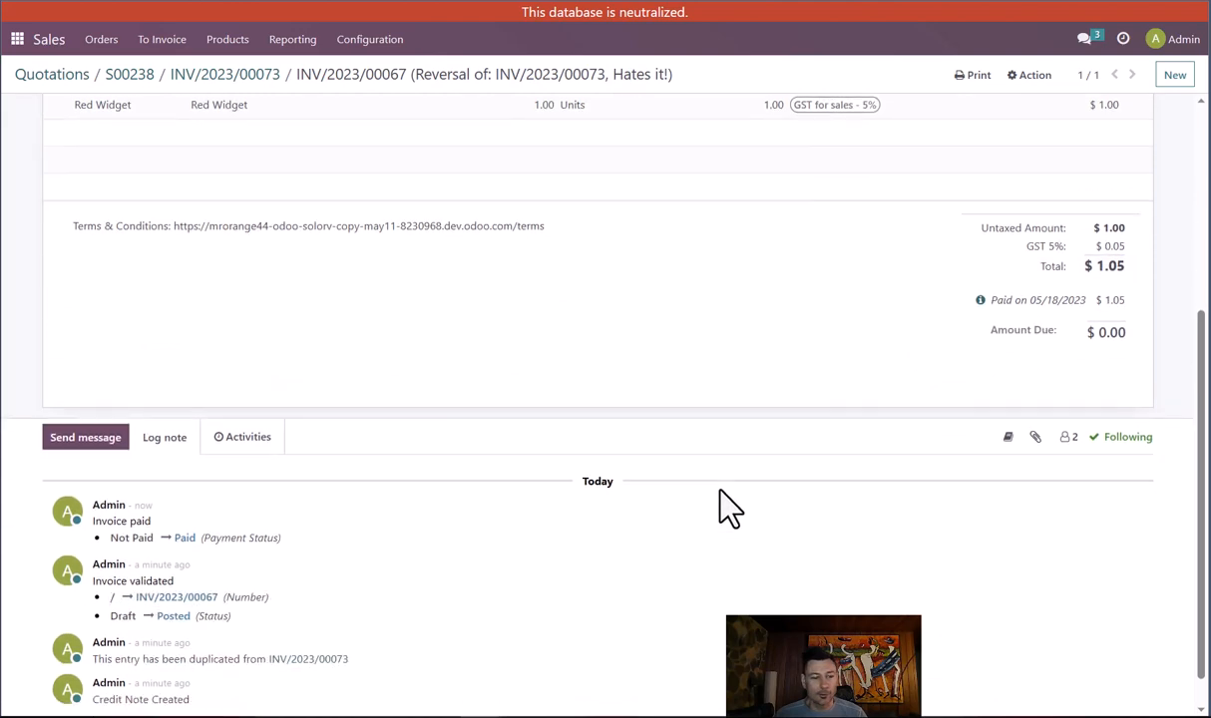
pyautogui.scroll(-1, 190, 618)
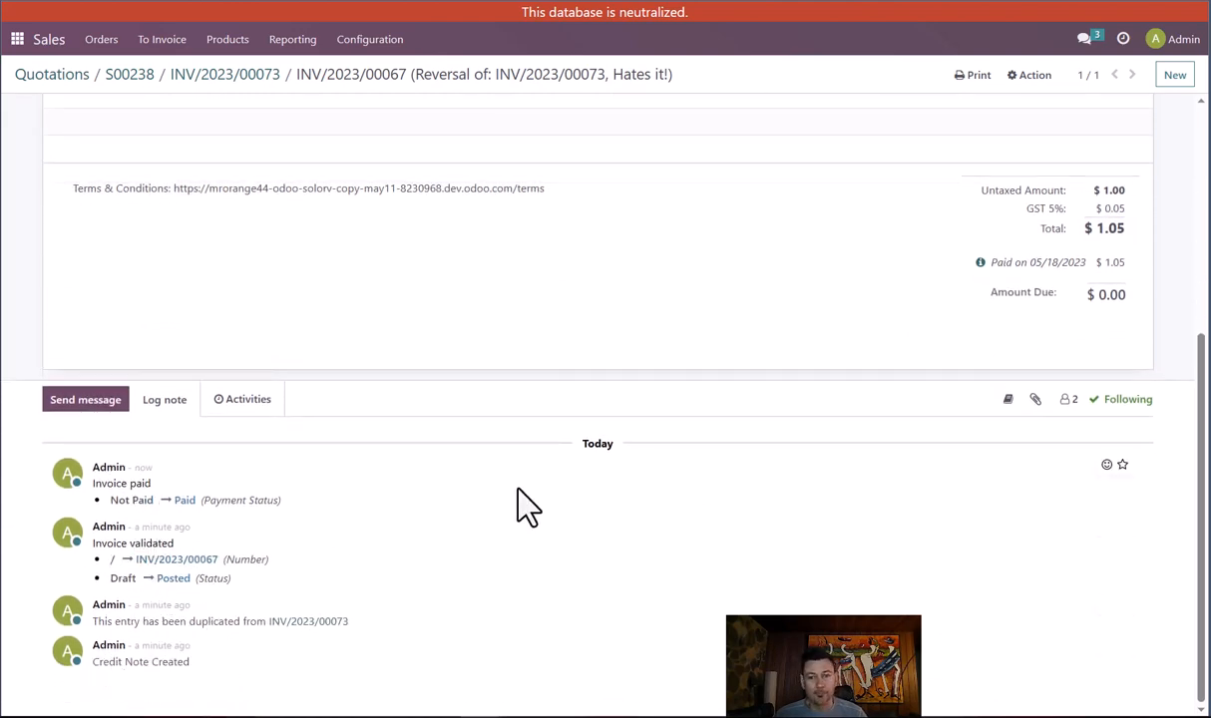
pyautogui.scroll(4, 521, 505)
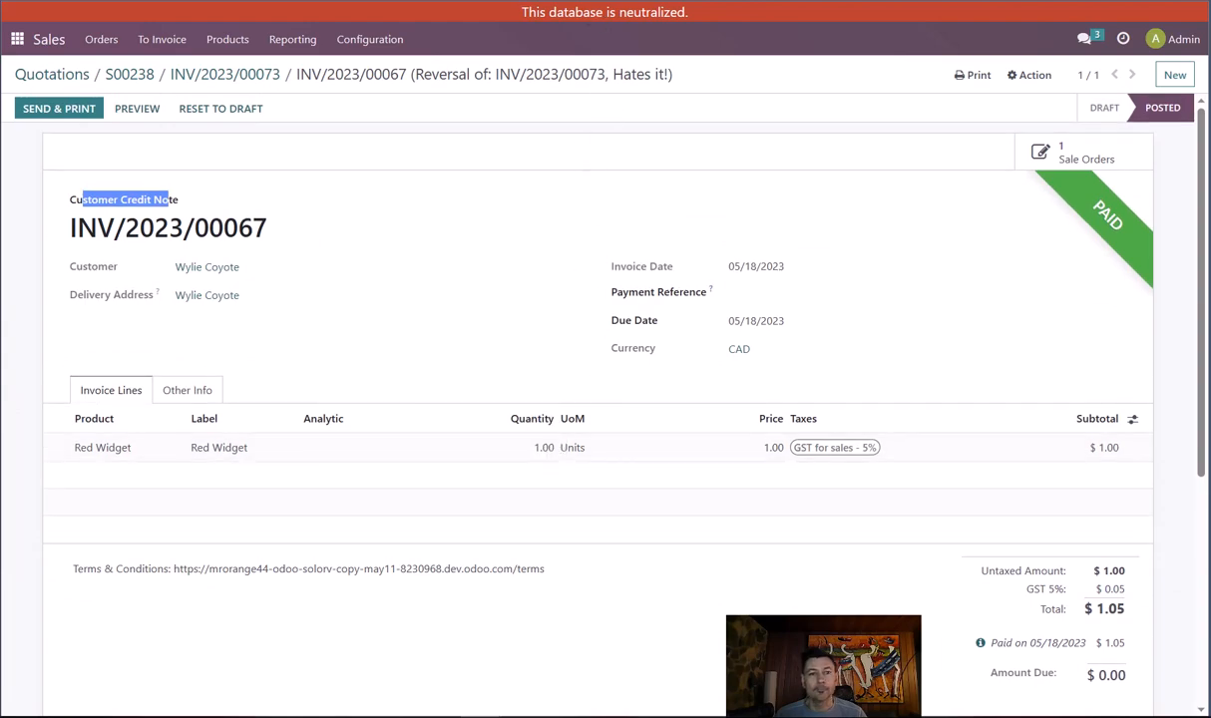